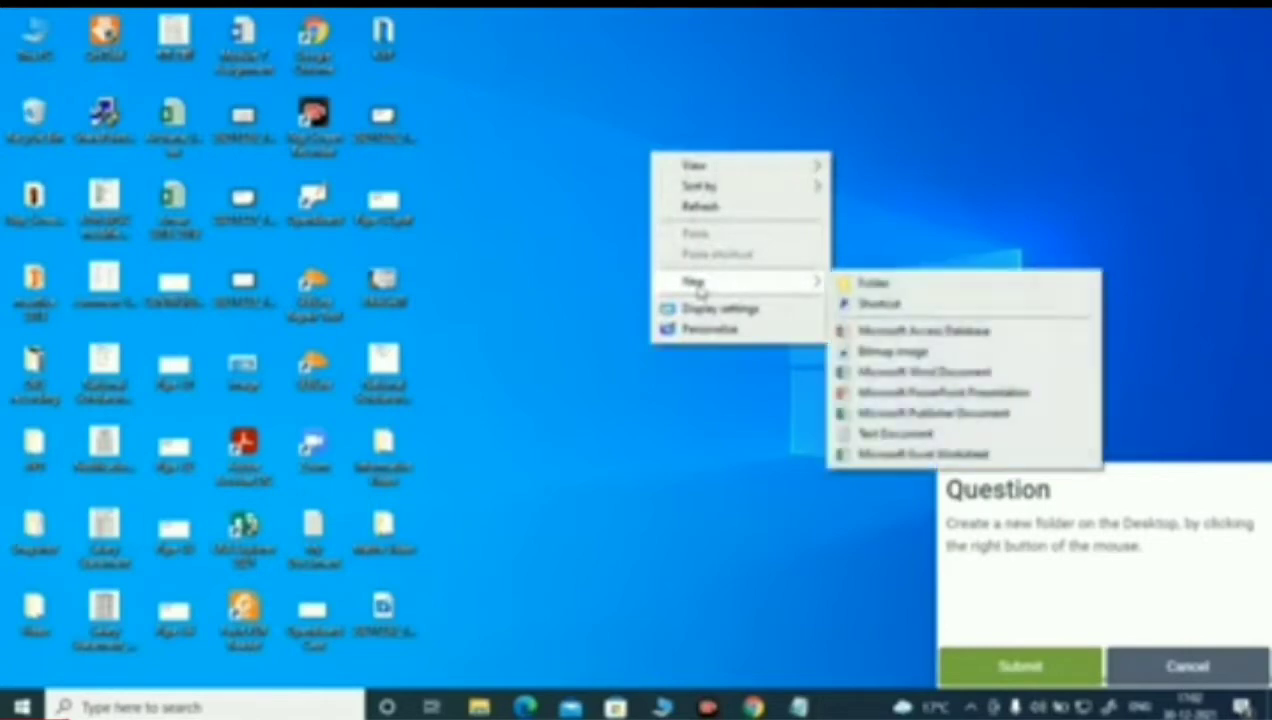
Step: Create a new folder on the desktop with the default name and submit the answer to the first question
click(868, 287)
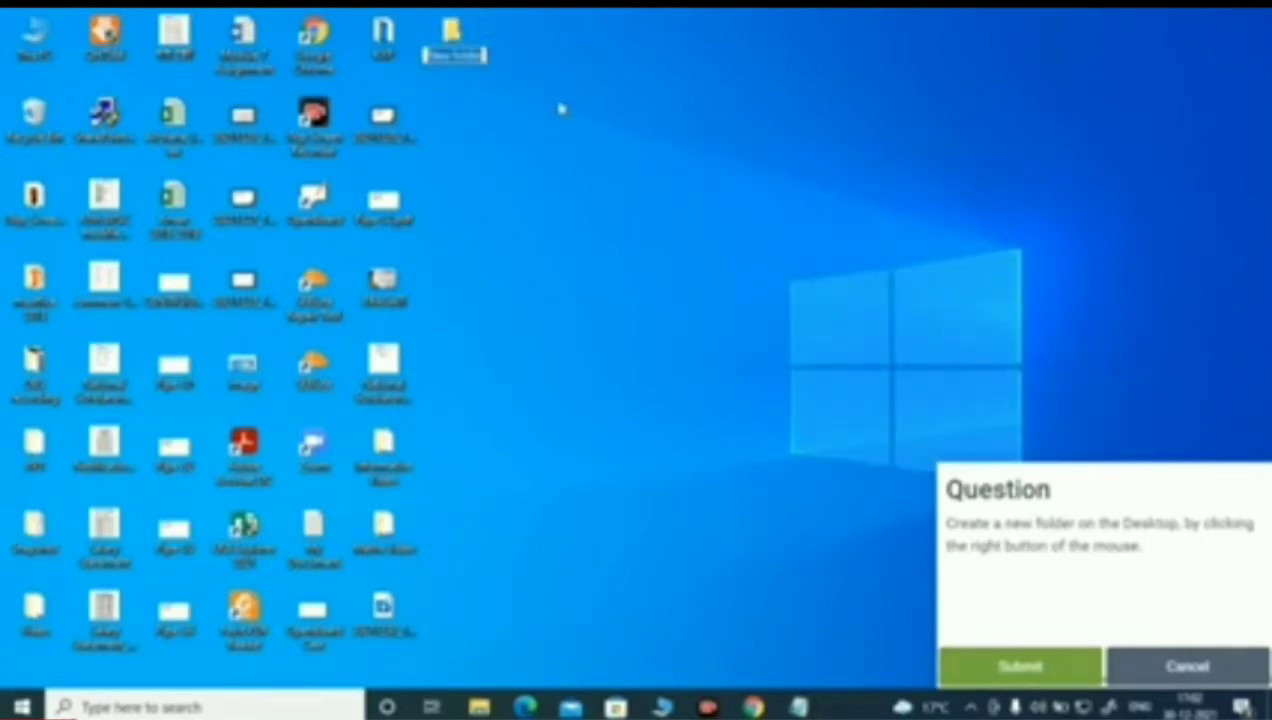
key(Return)
click(1003, 677)
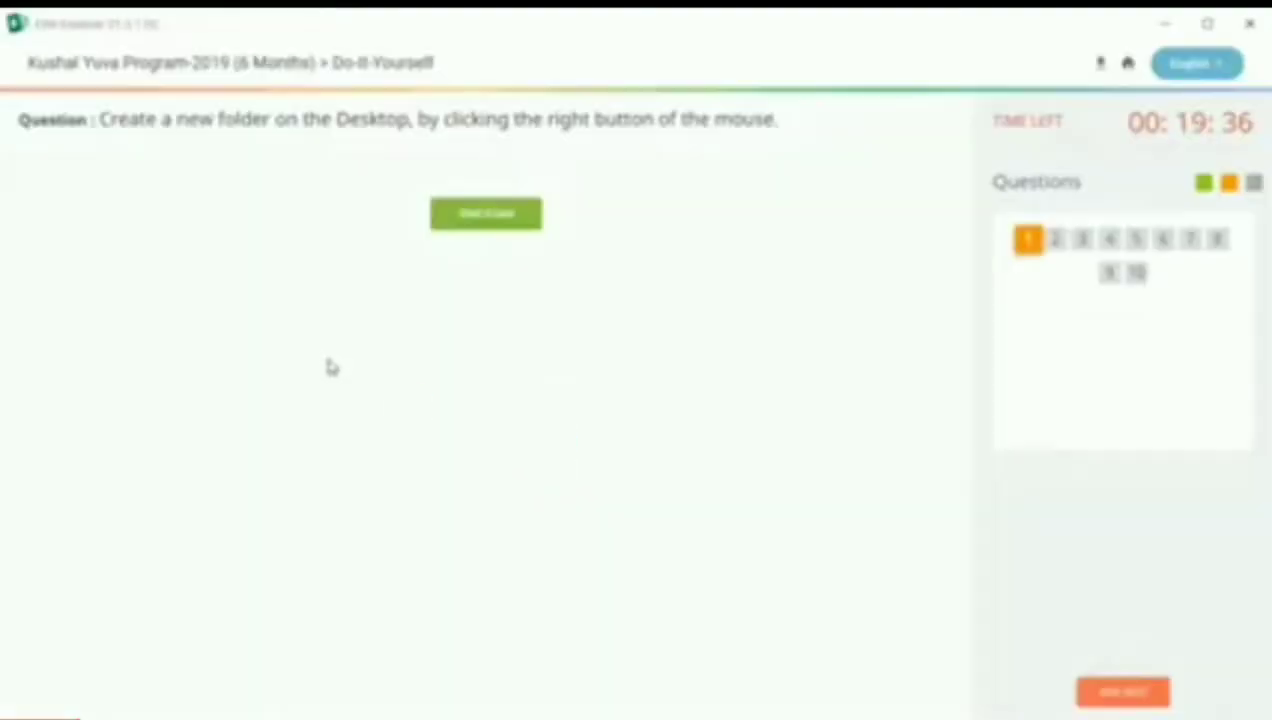
Step: Start the question about showing libraries and open File Explorer by searching for "file"
click(494, 219)
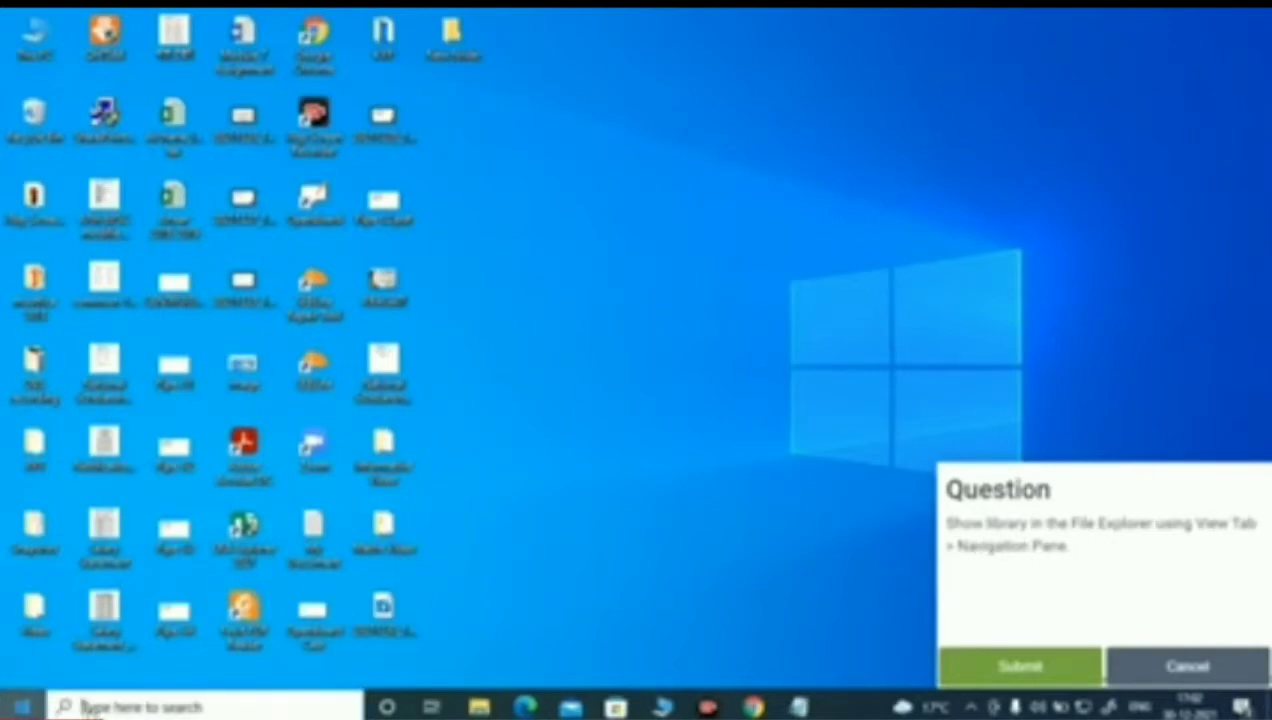
key(super)
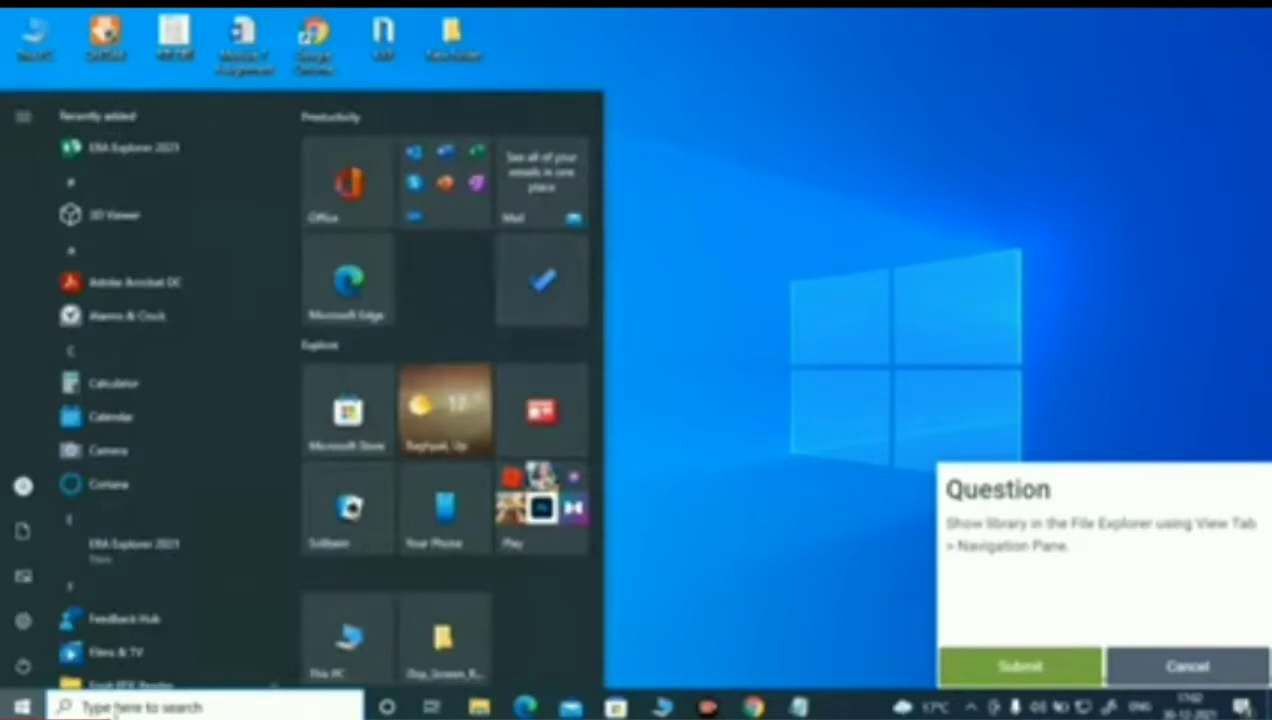
click(978, 158)
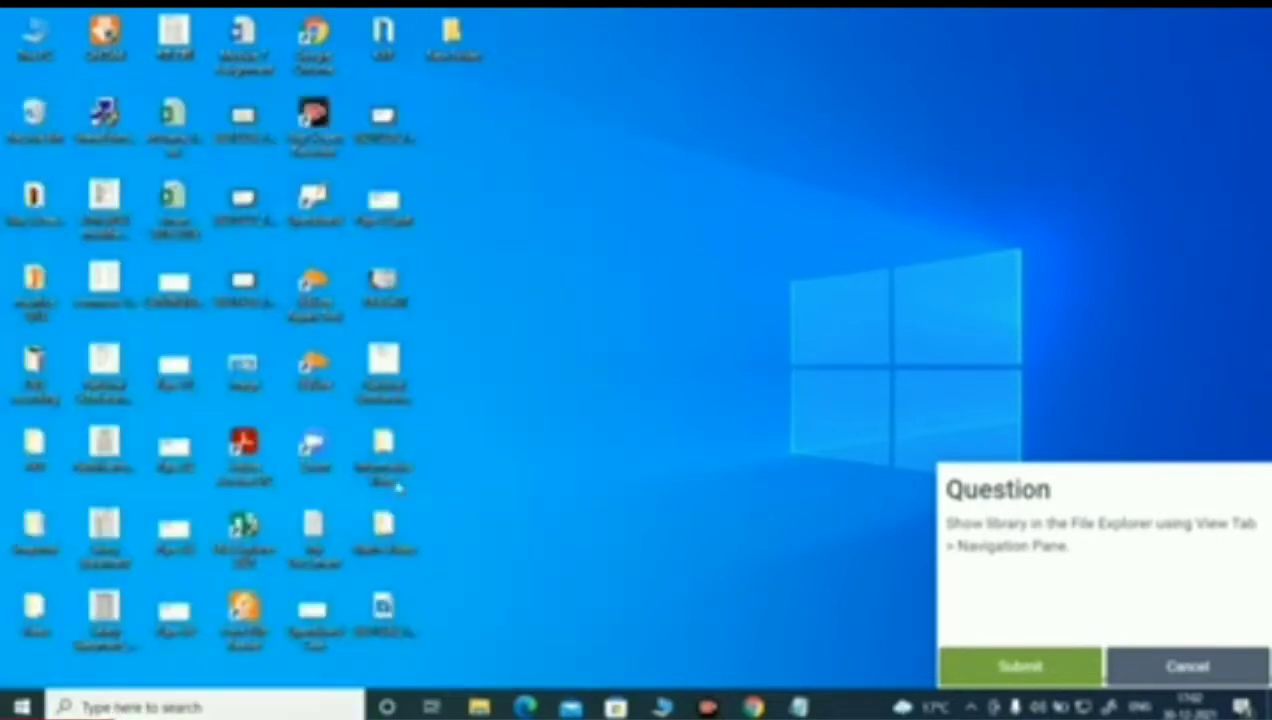
click(72, 706)
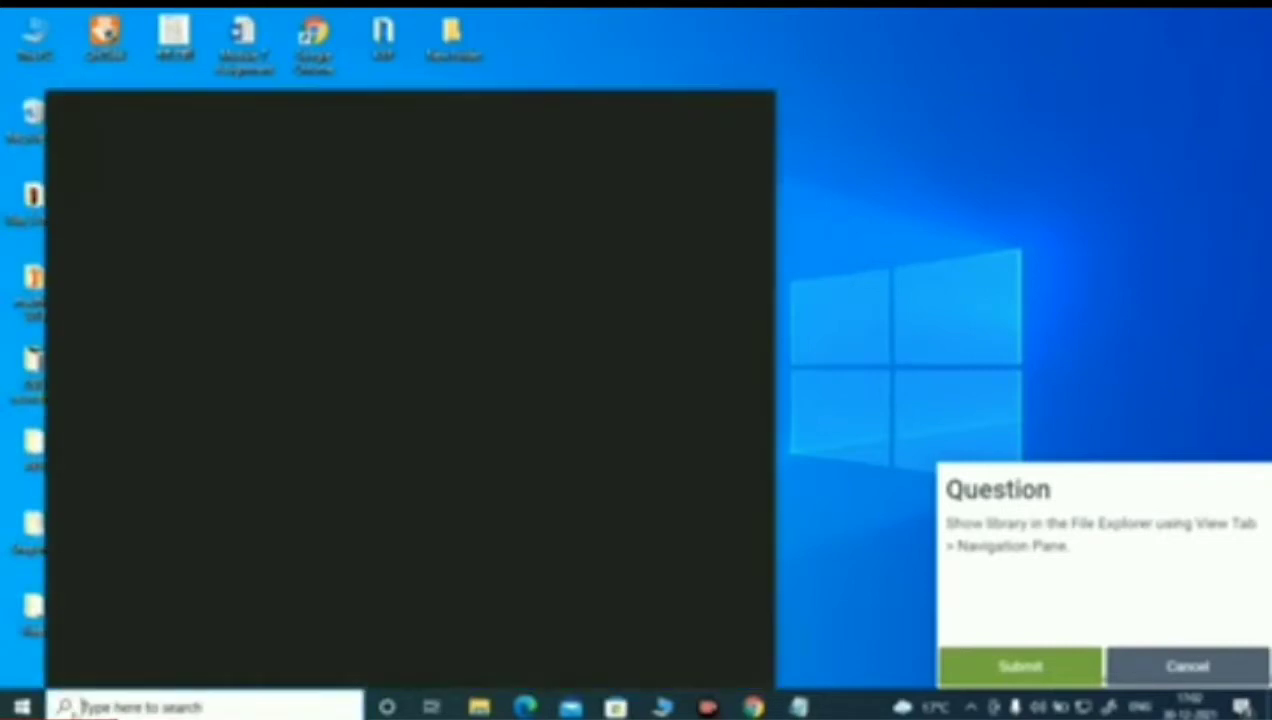
text(file)
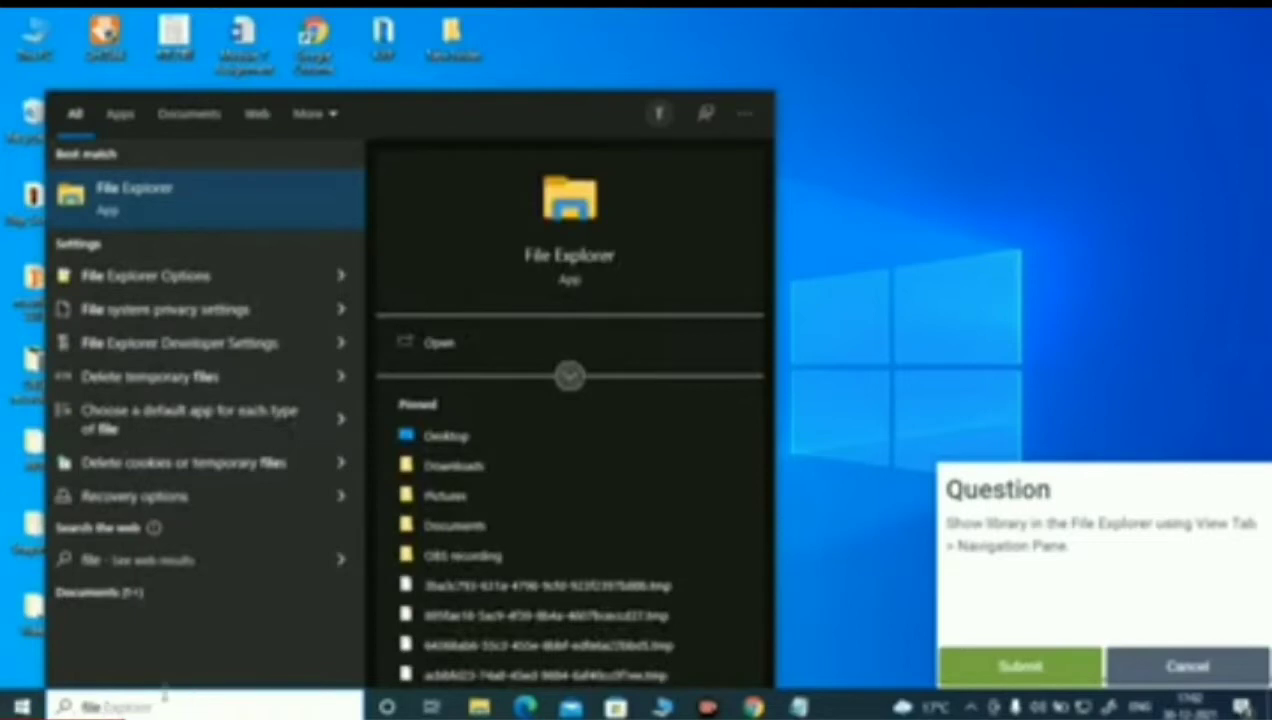
click(150, 198)
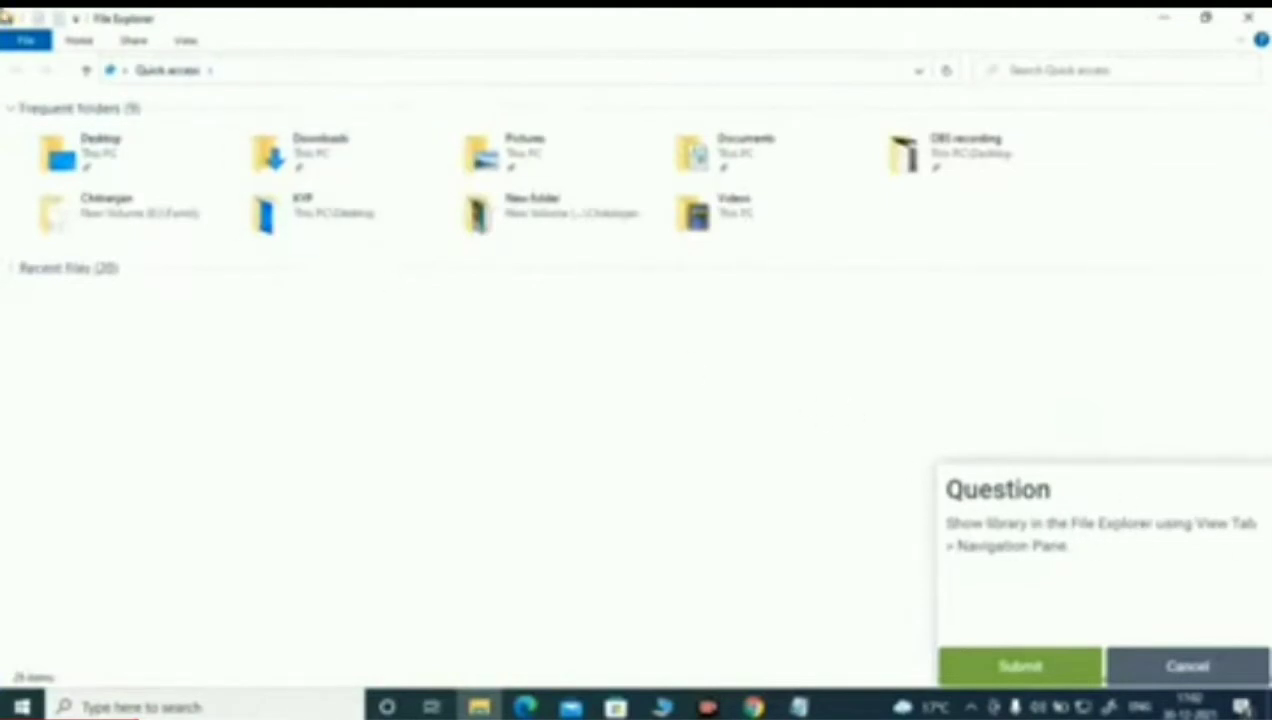
Step: Switch Show libraries off and back on for File Explorer's navigation pane, and submit the answer
click(194, 43)
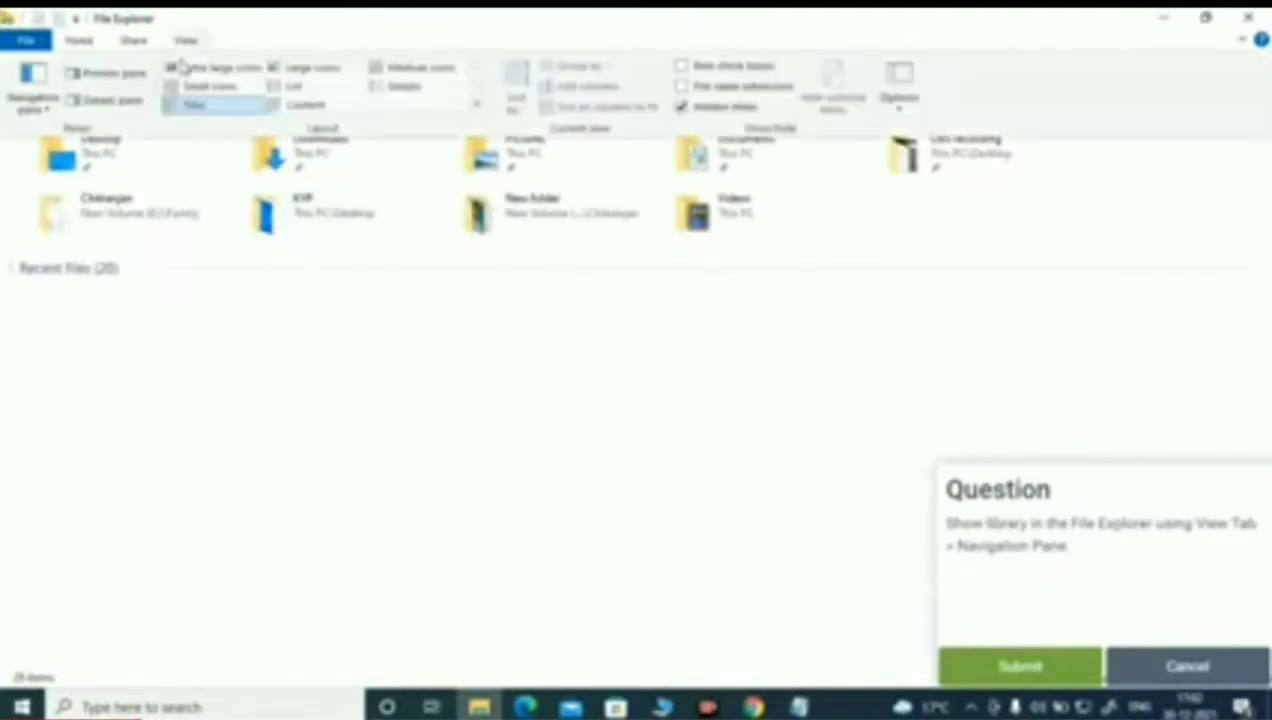
click(45, 113)
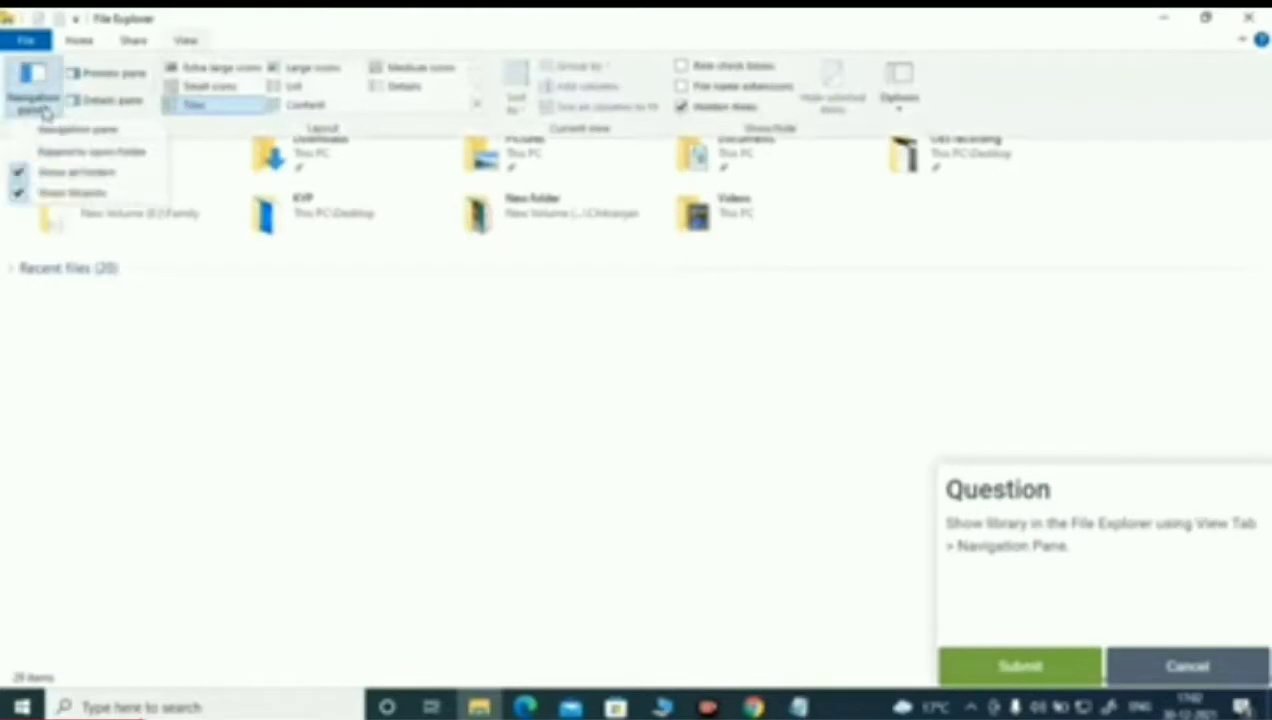
click(60, 198)
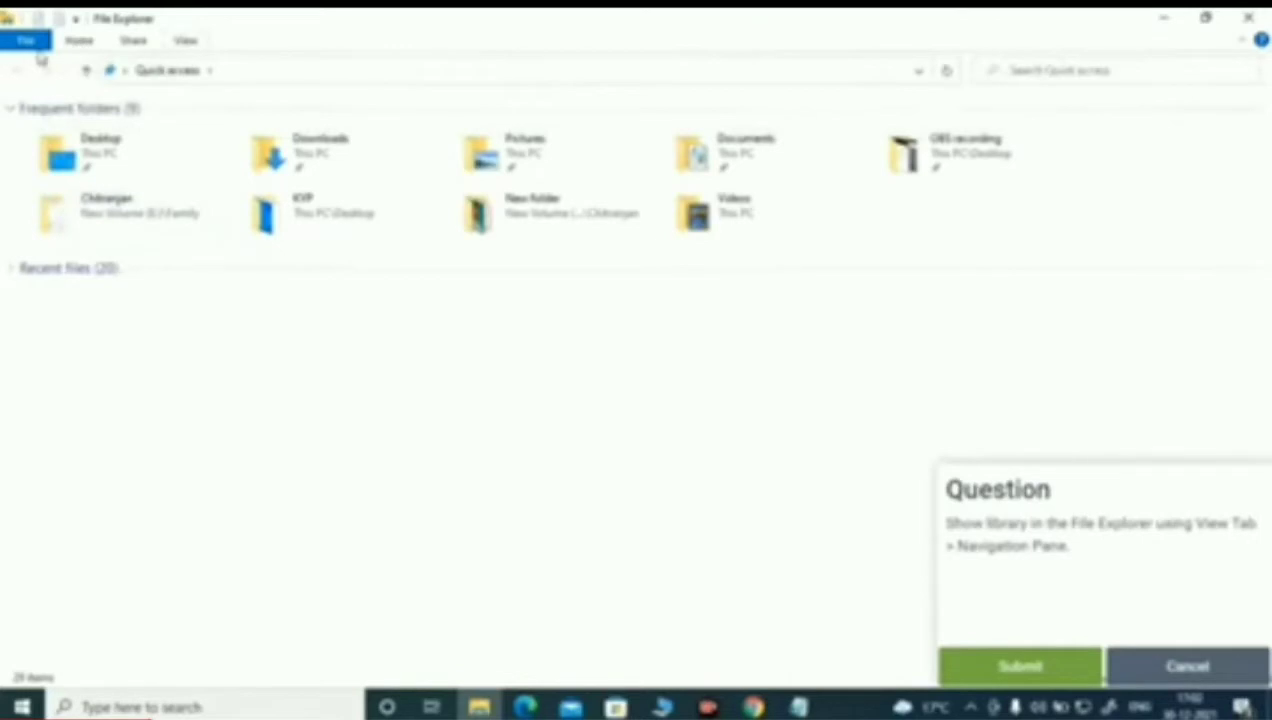
click(185, 40)
click(35, 105)
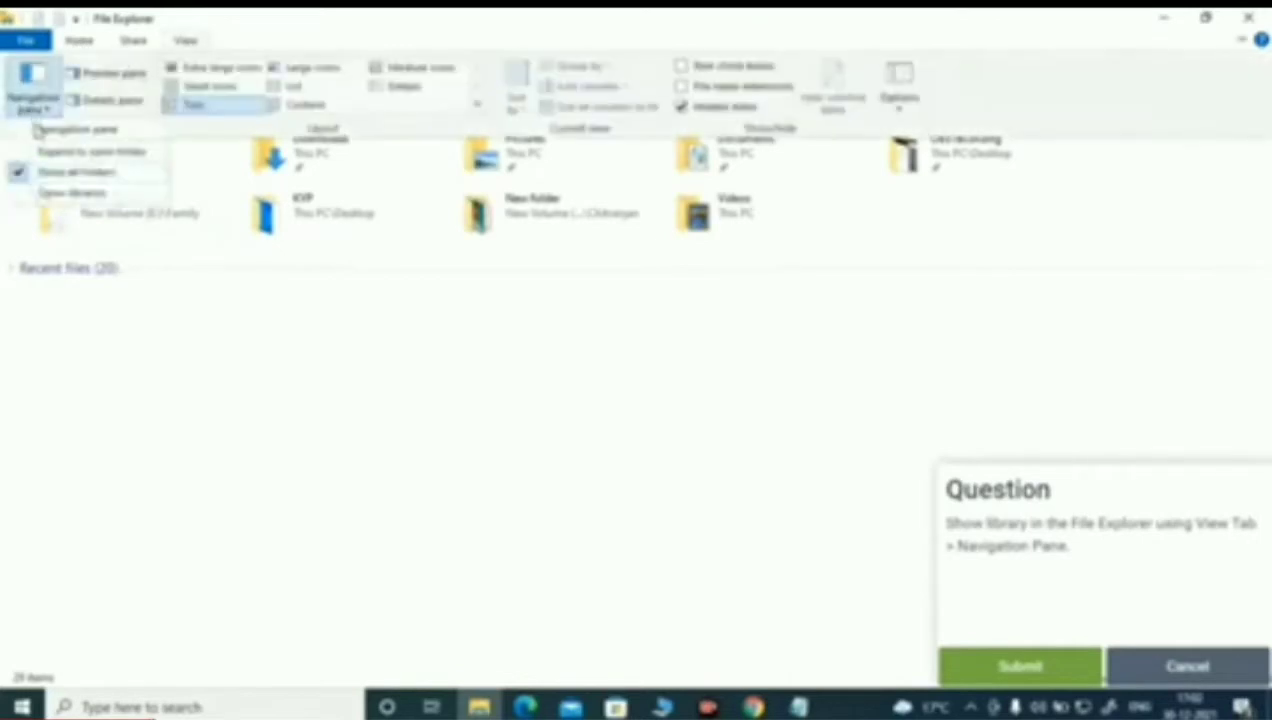
click(48, 202)
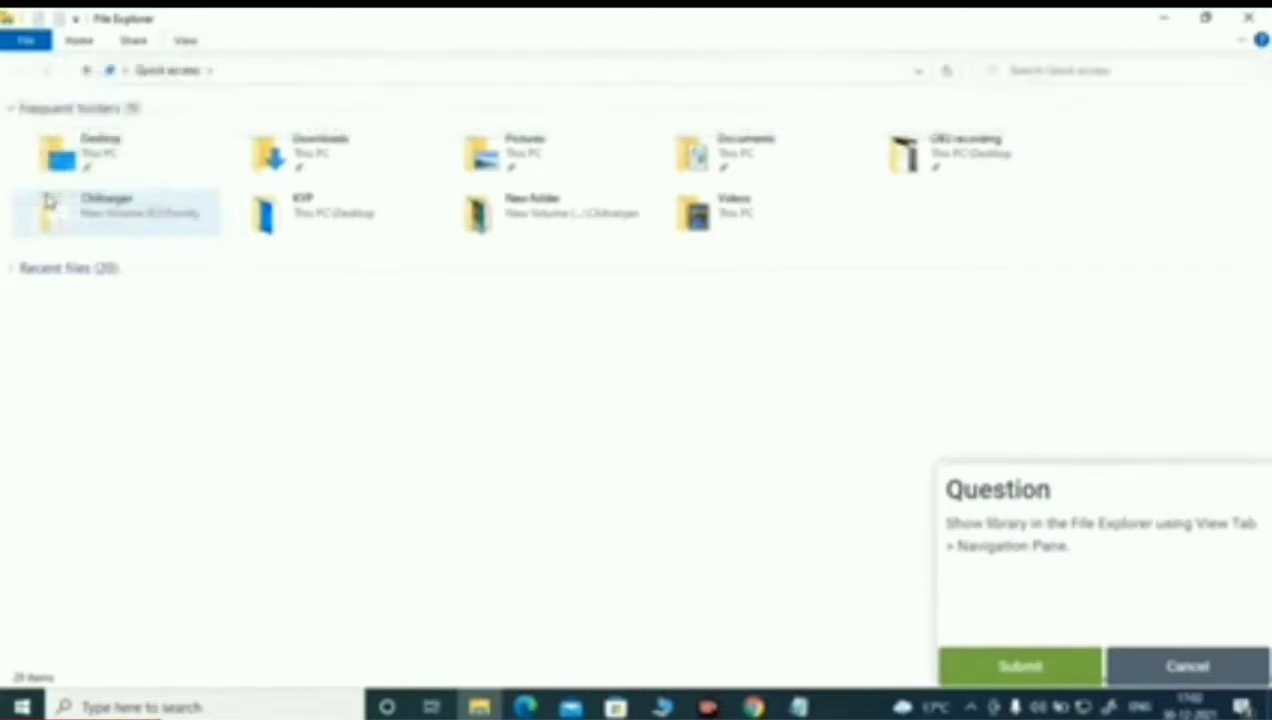
click(1008, 668)
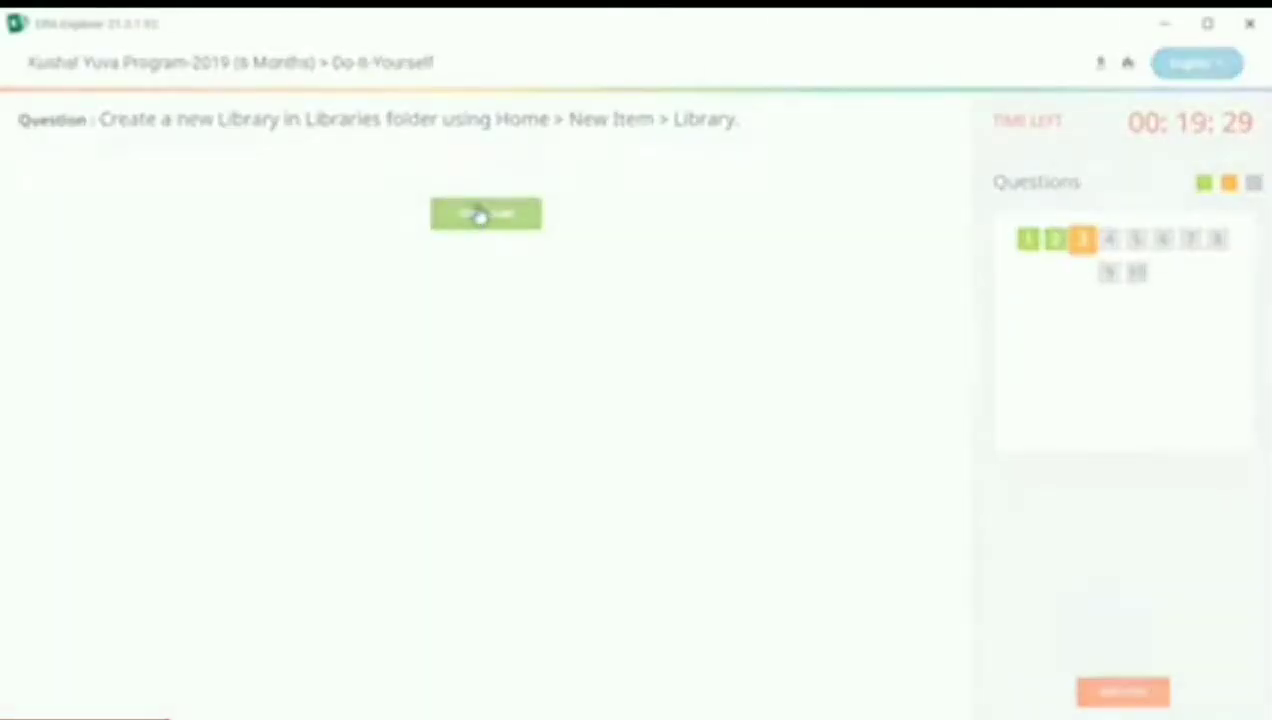
Step: Start the question about creating a new library, replacing the open File Explorer window with a fresh one
click(480, 217)
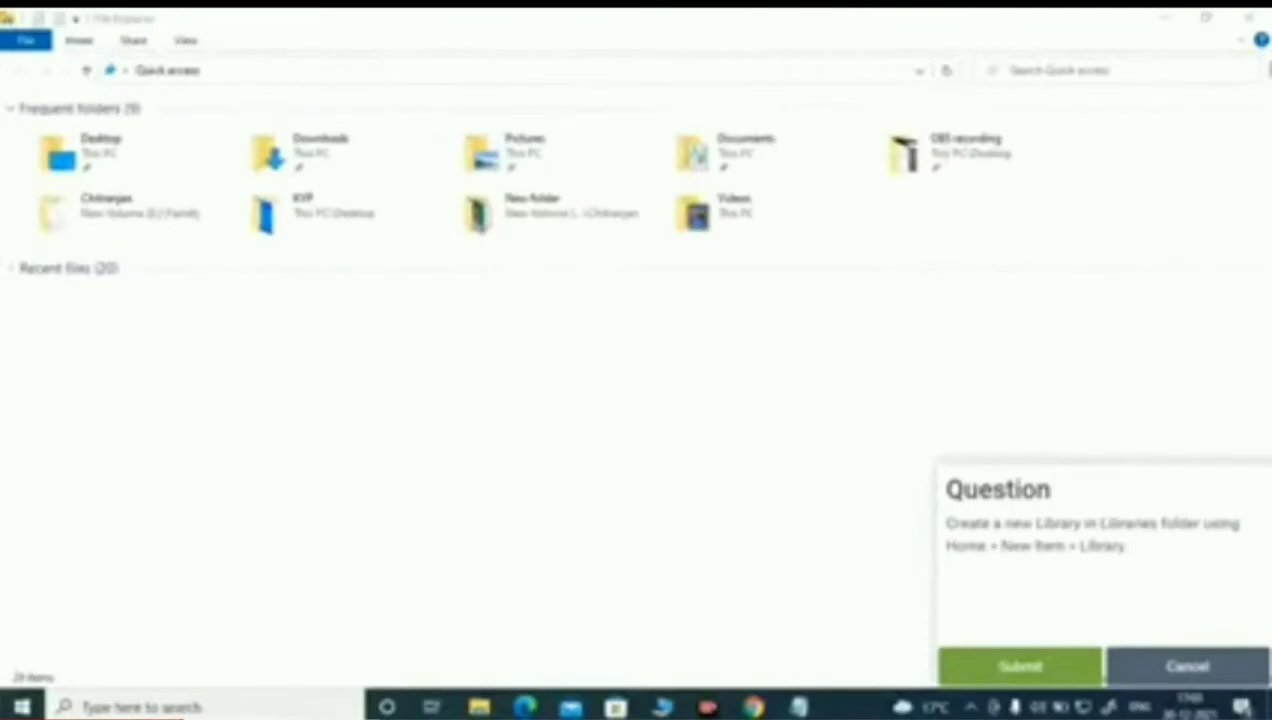
click(1255, 18)
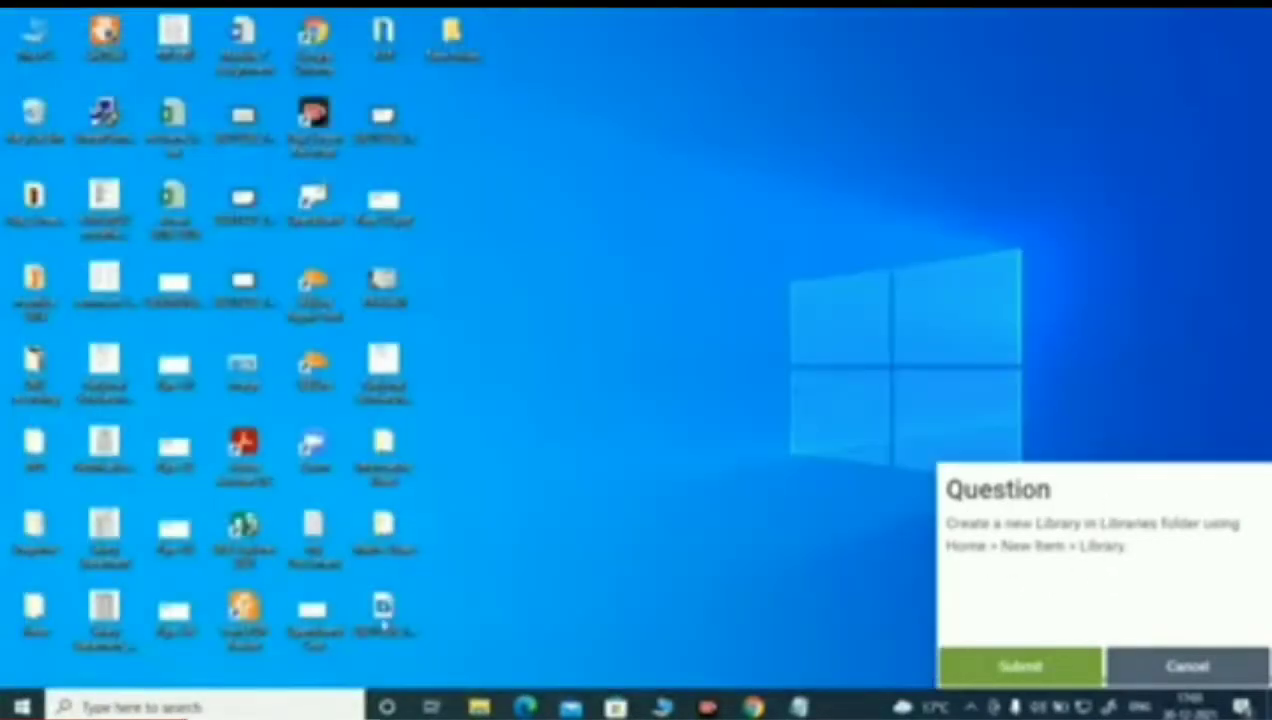
click(262, 708)
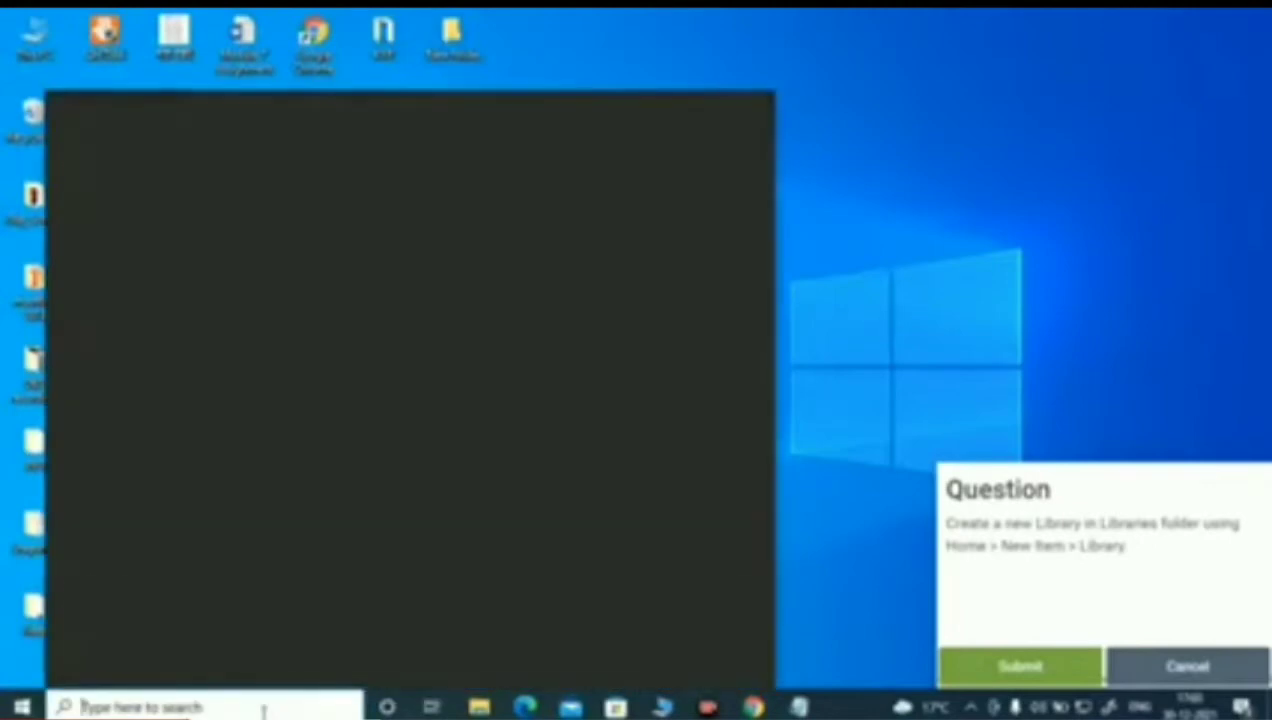
click(123, 251)
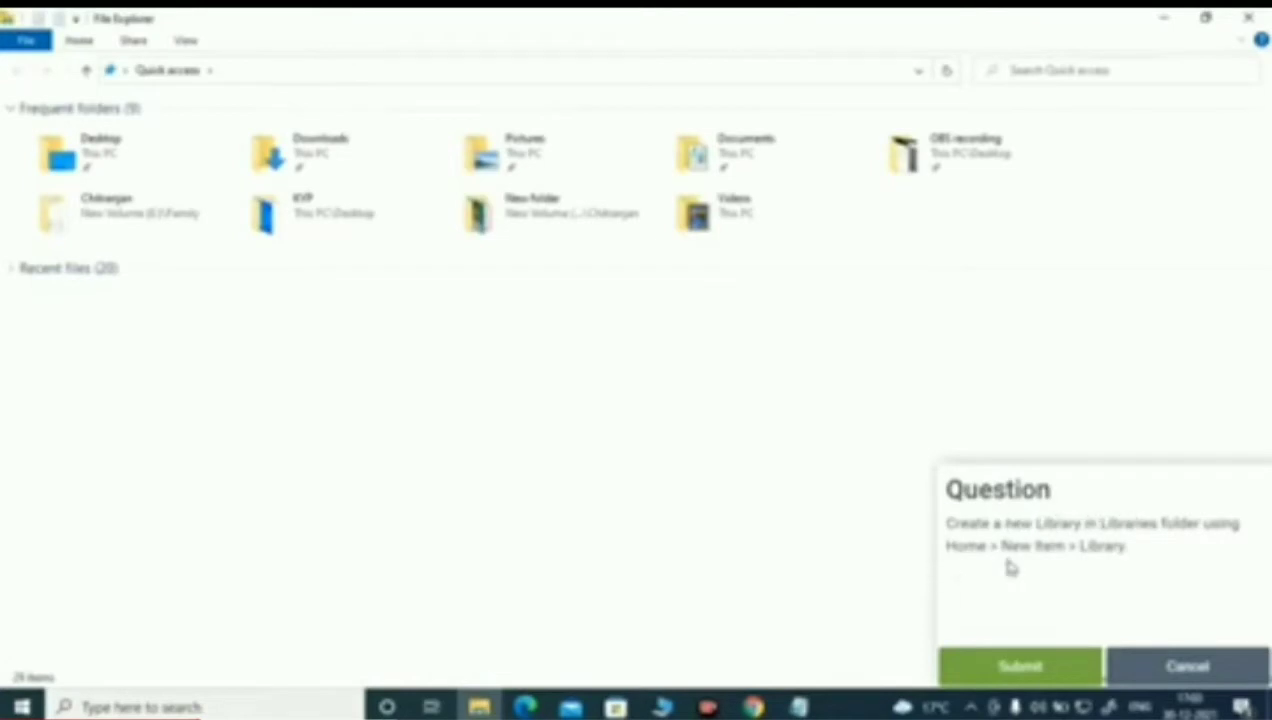
Step: Open the Documents folder from the frequent folders and cancel launching the WordPad file in it
click(78, 41)
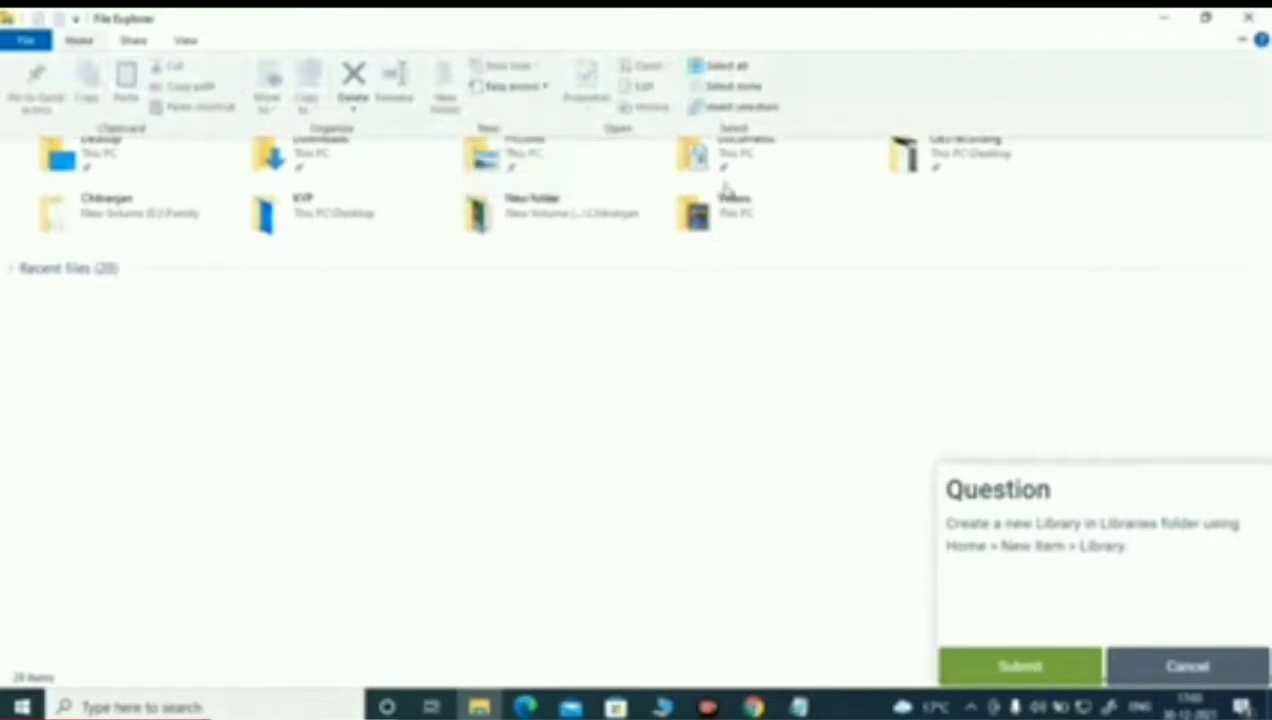
click(732, 160)
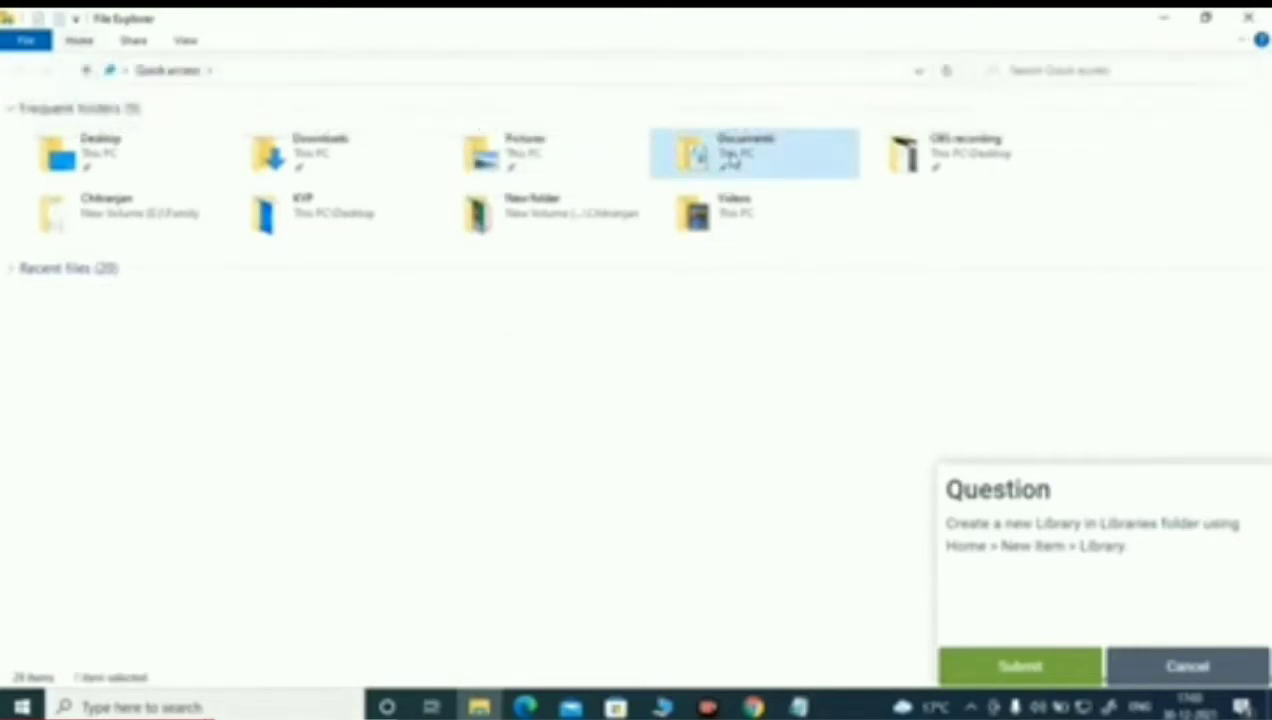
double_click(732, 160)
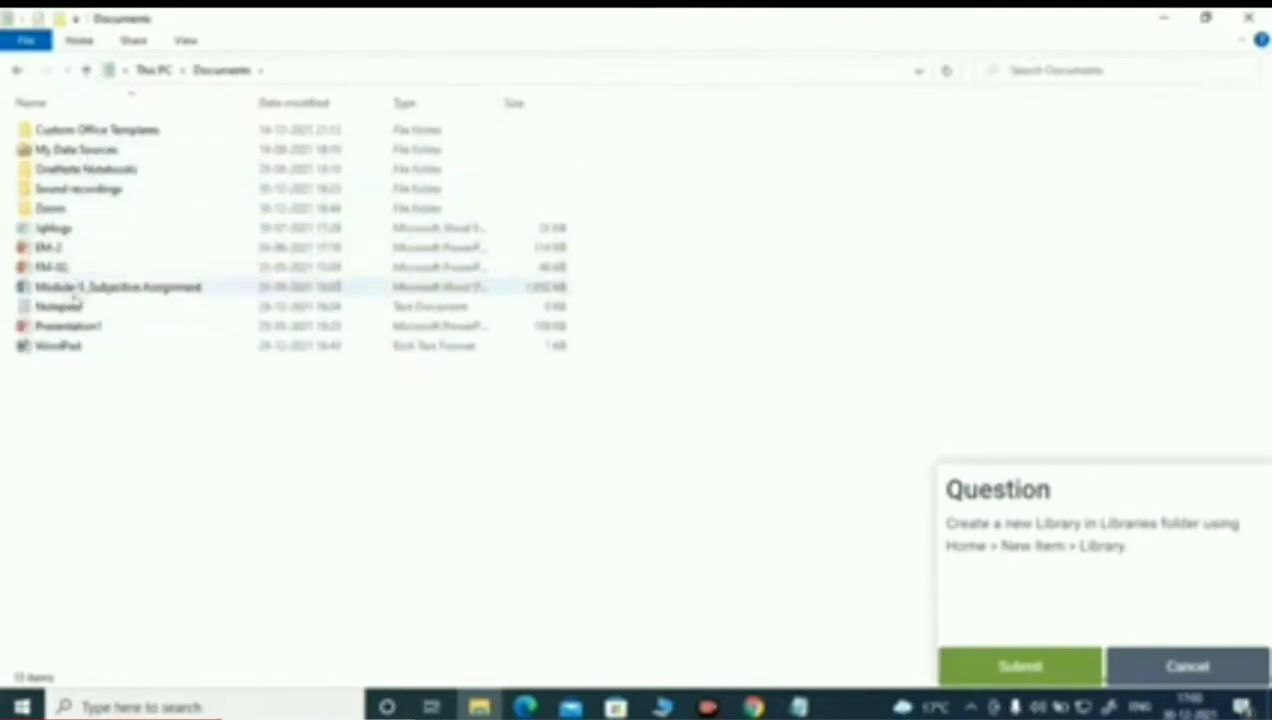
double_click(70, 345)
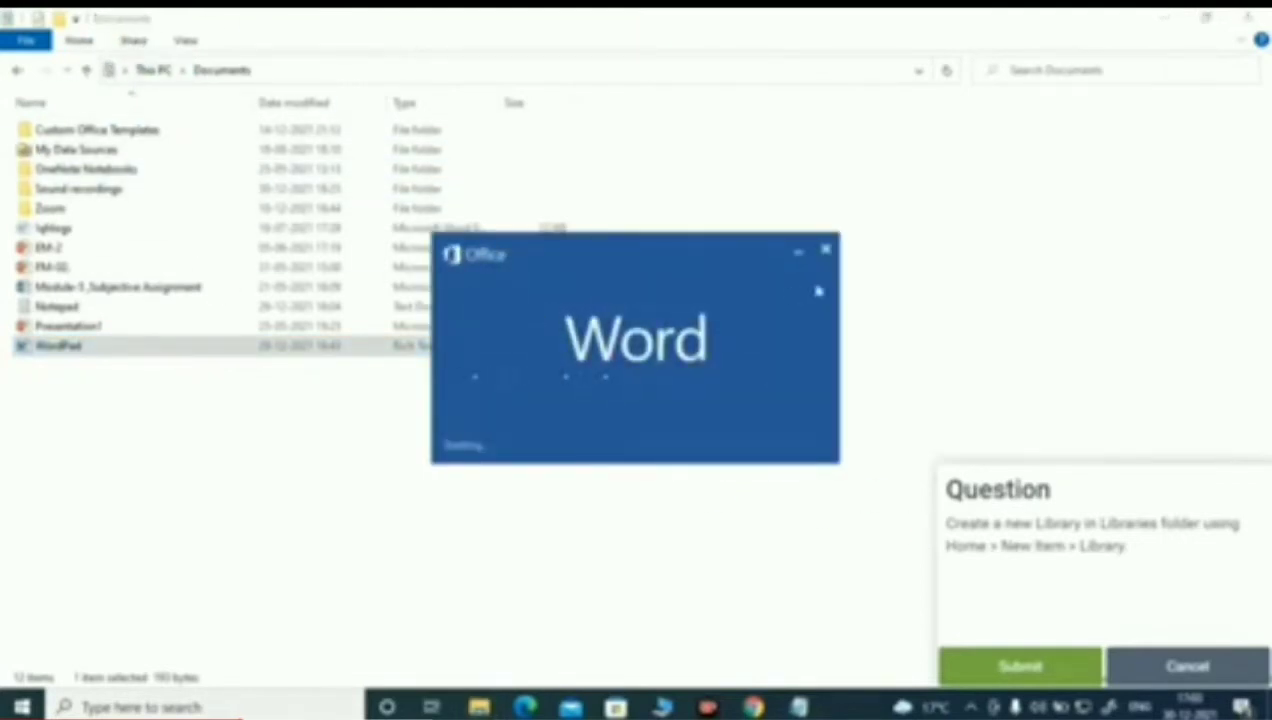
click(826, 249)
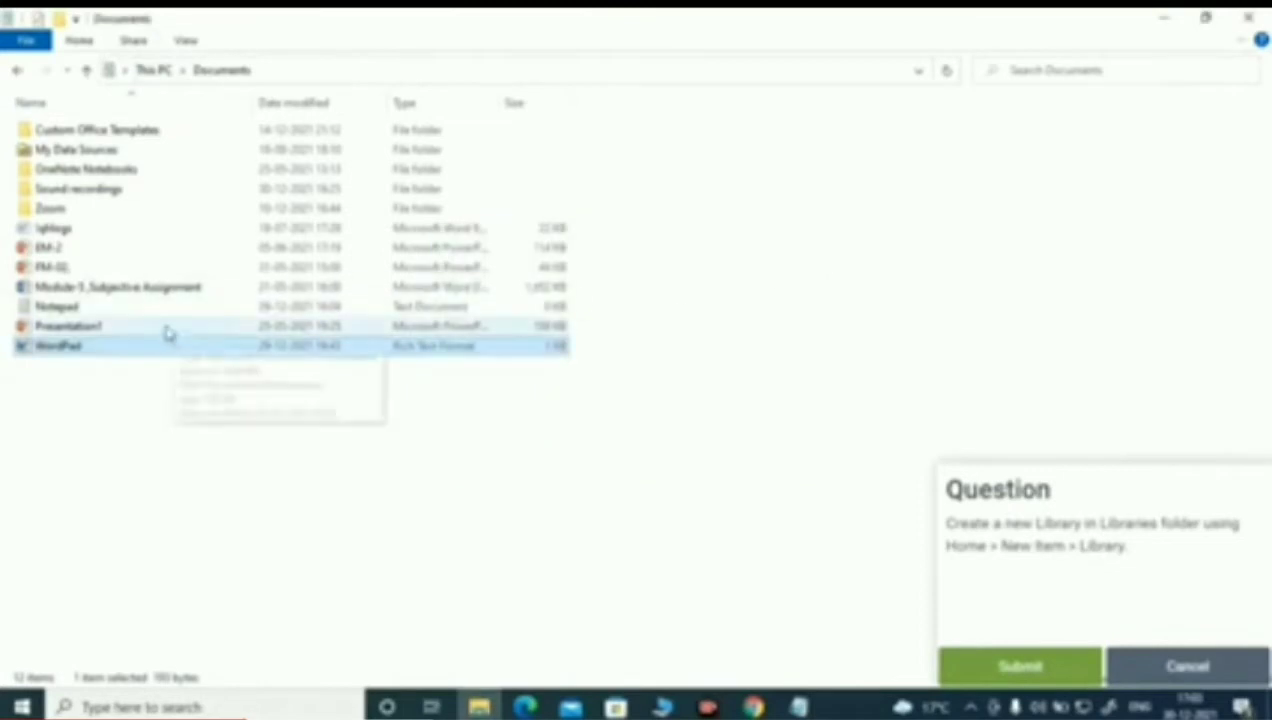
Step: Create a new folder item with the default name in Documents and submit it as the library answer
click(80, 41)
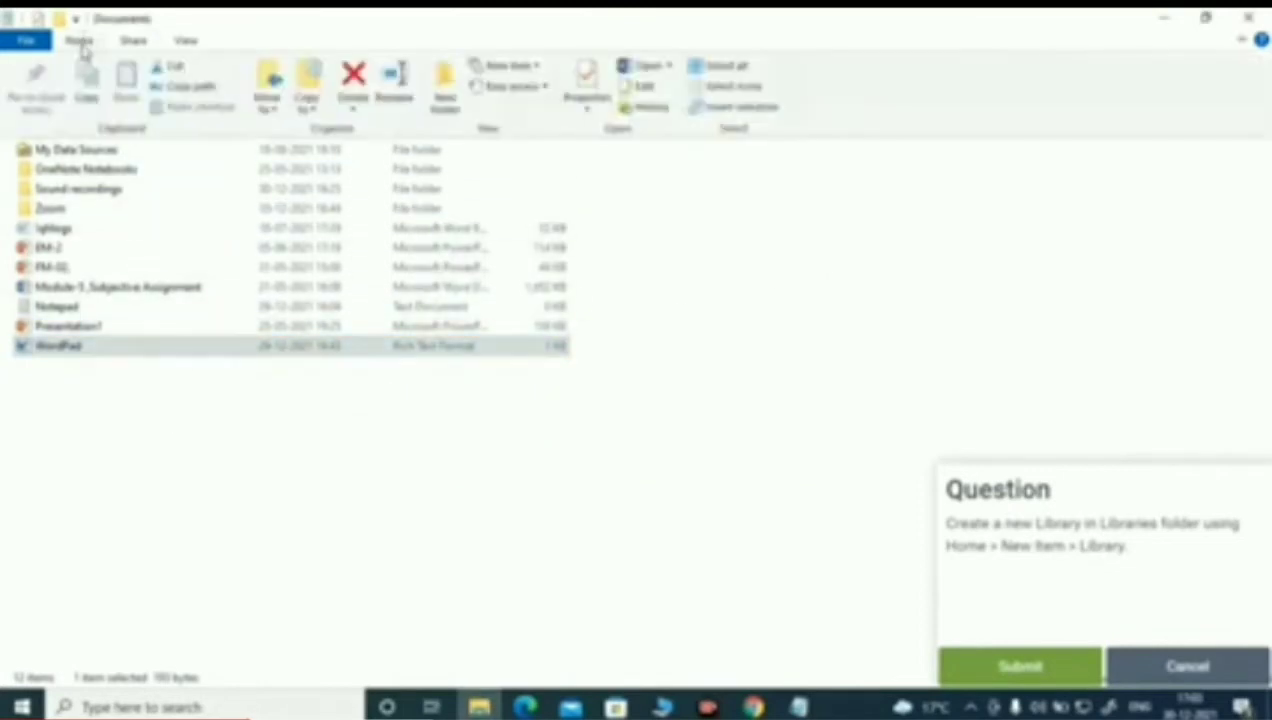
click(510, 67)
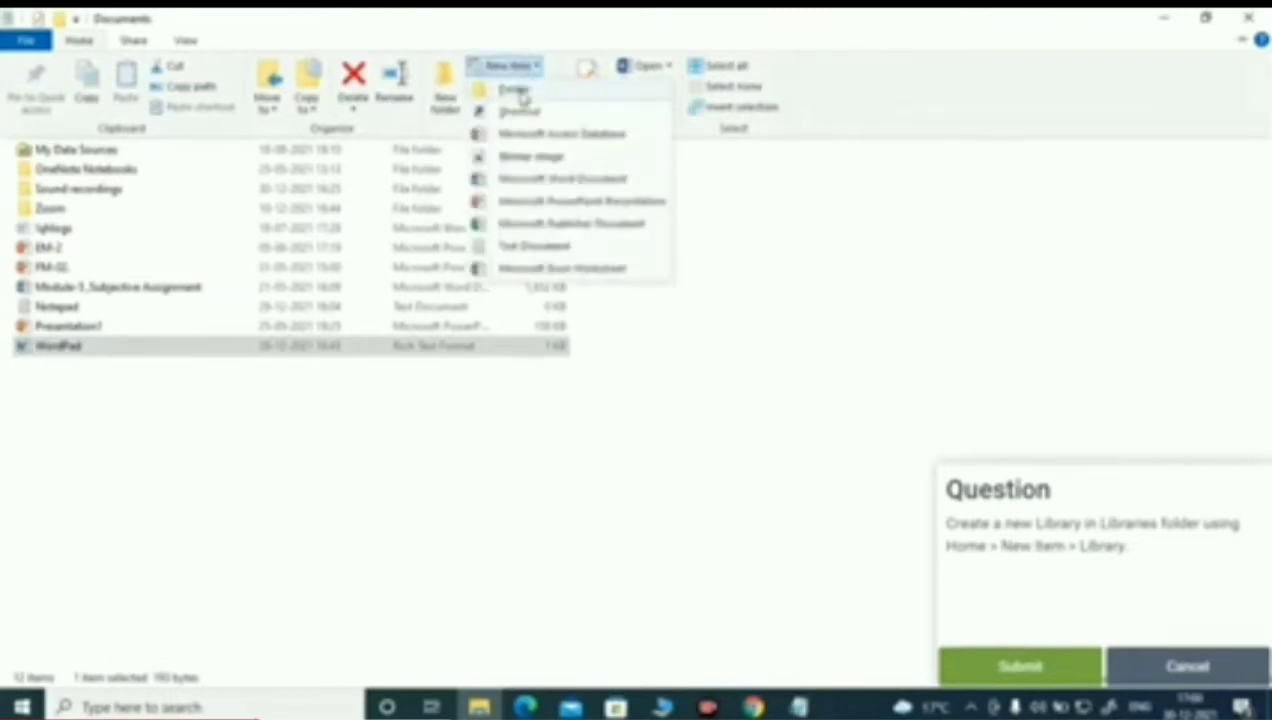
click(516, 89)
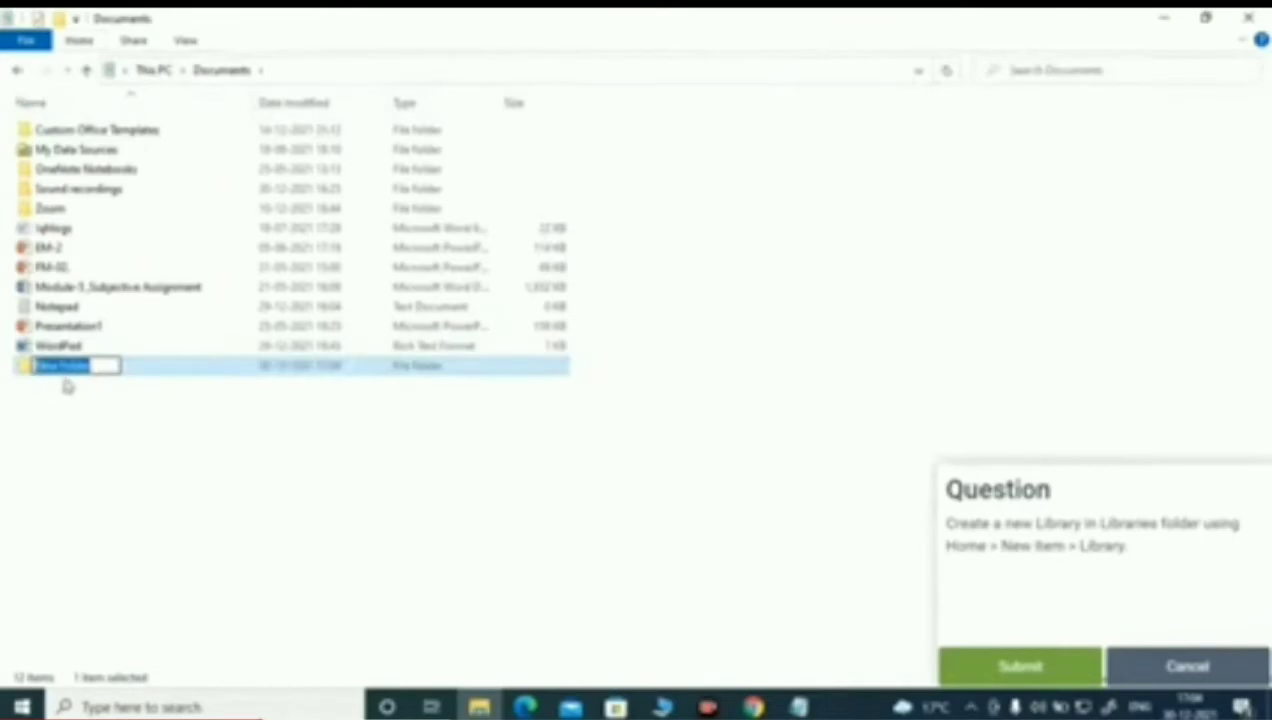
click(156, 432)
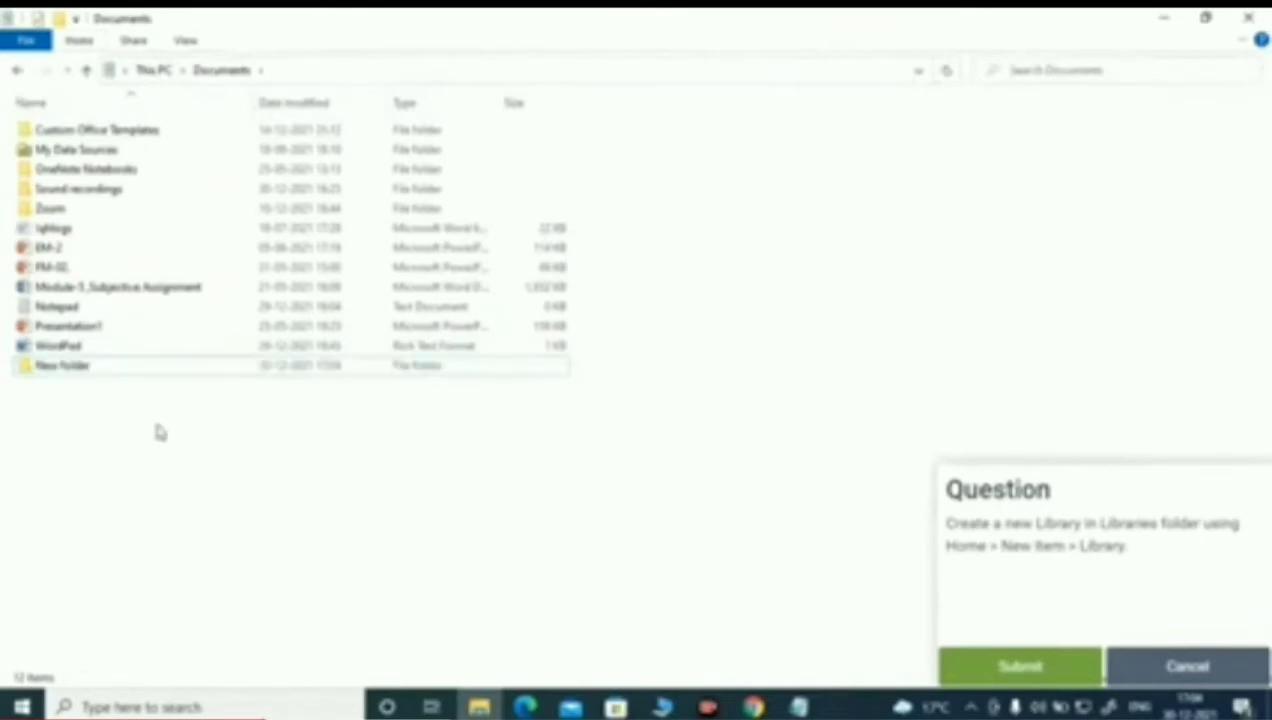
click(1045, 668)
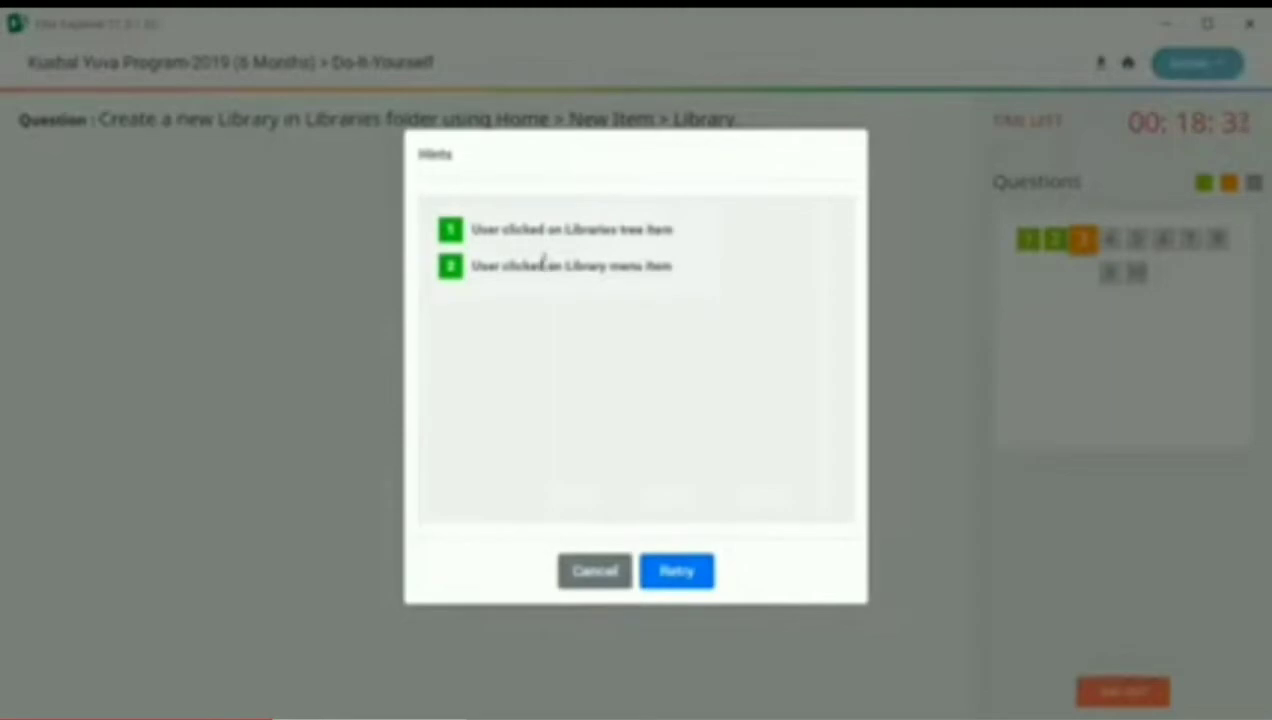
Step: Retry the library question and reopen File Explorer in place of the Documents window
click(673, 578)
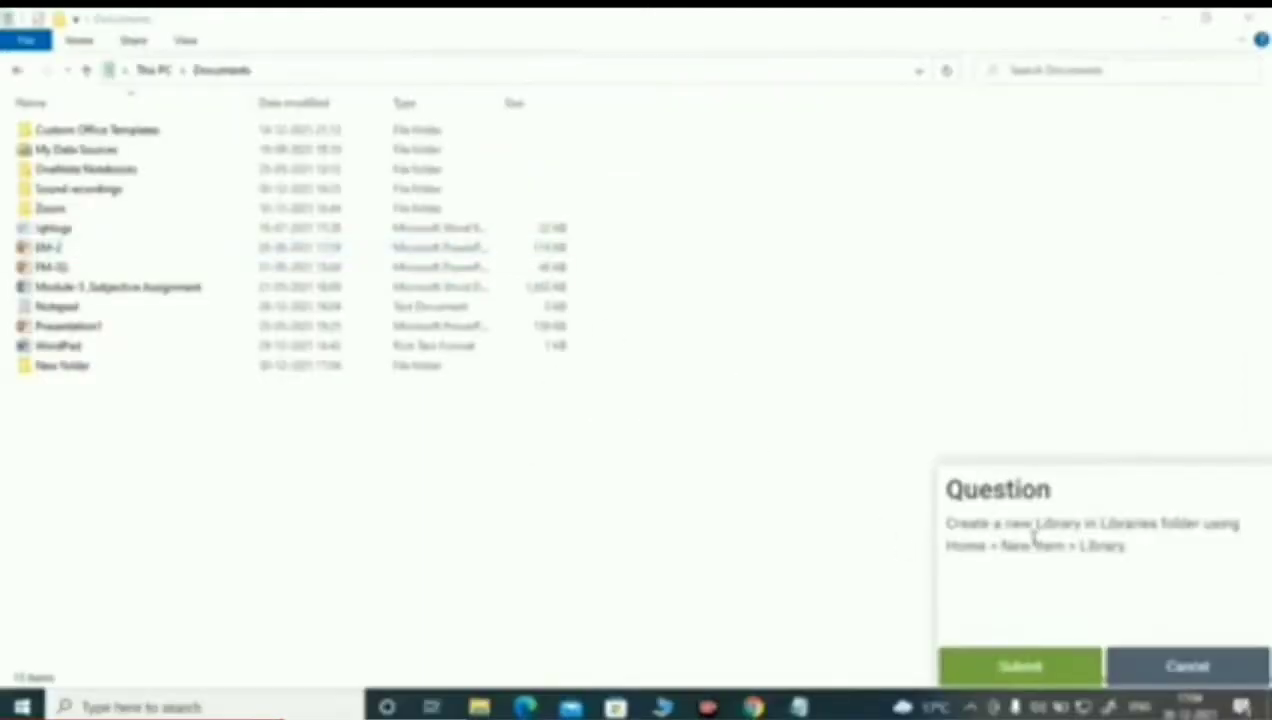
click(1249, 18)
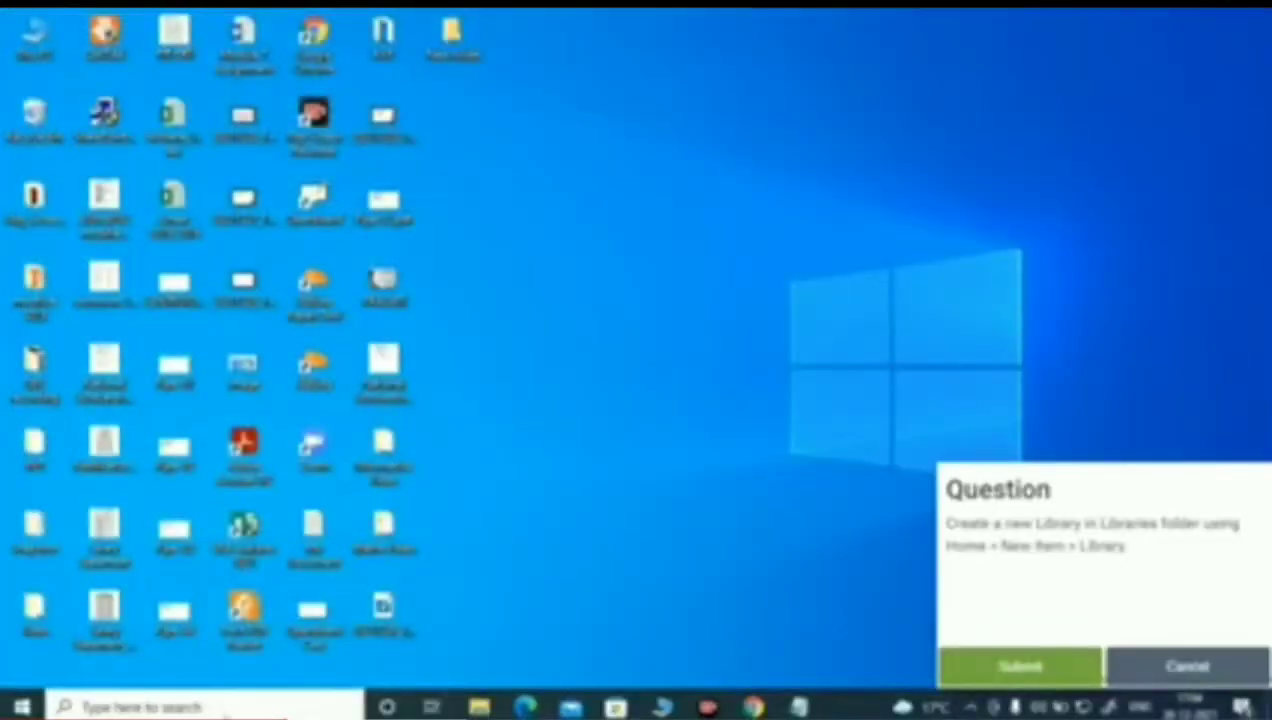
click(229, 707)
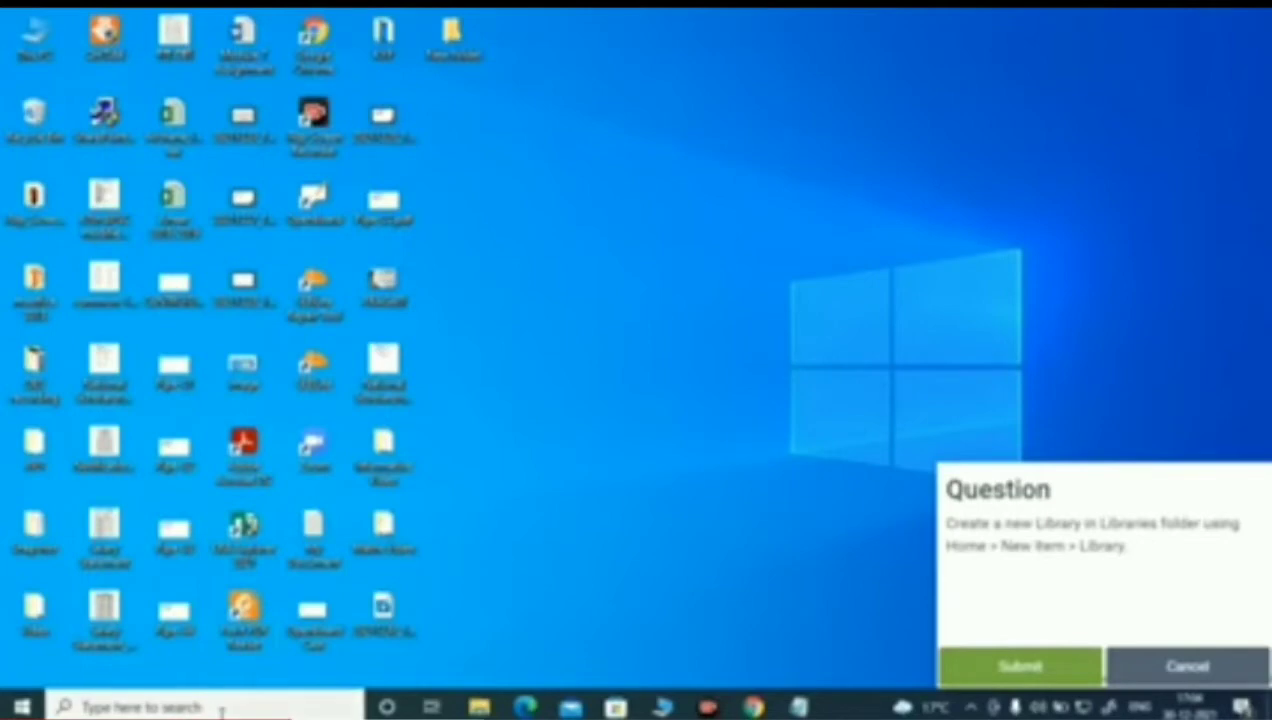
click(147, 265)
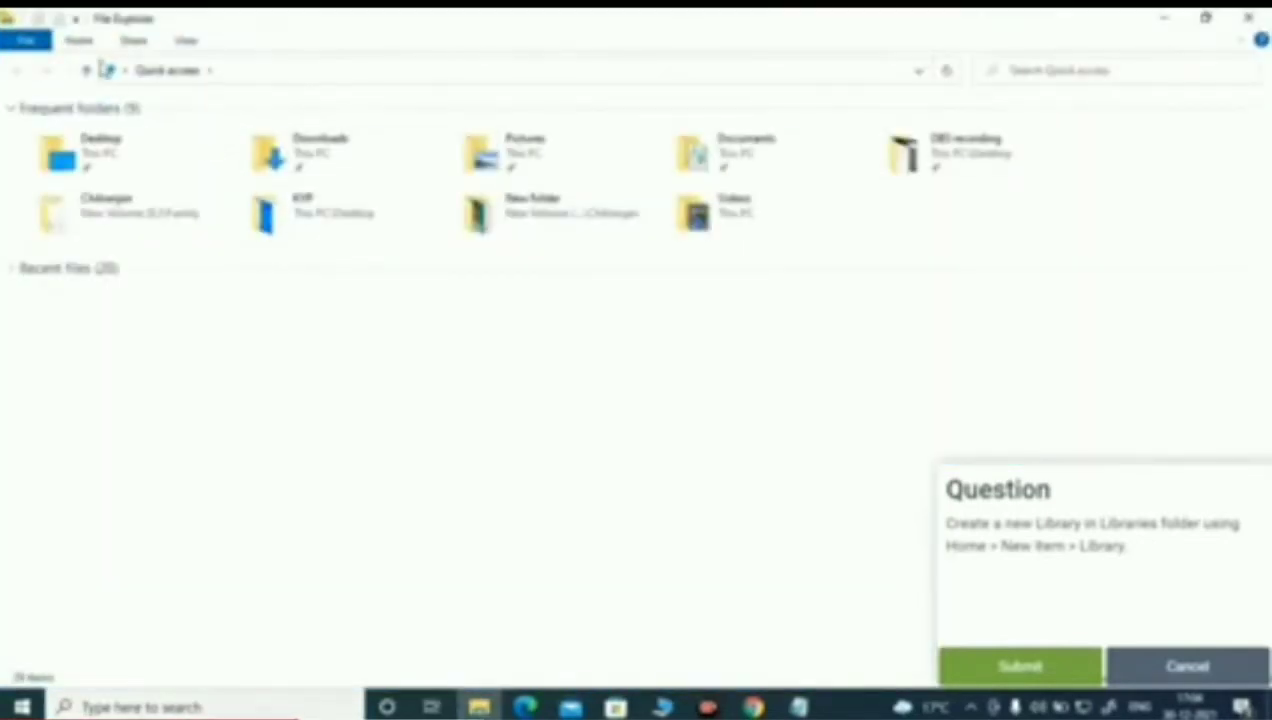
Step: Open New folder from the frequent folders in File Explorer
click(78, 41)
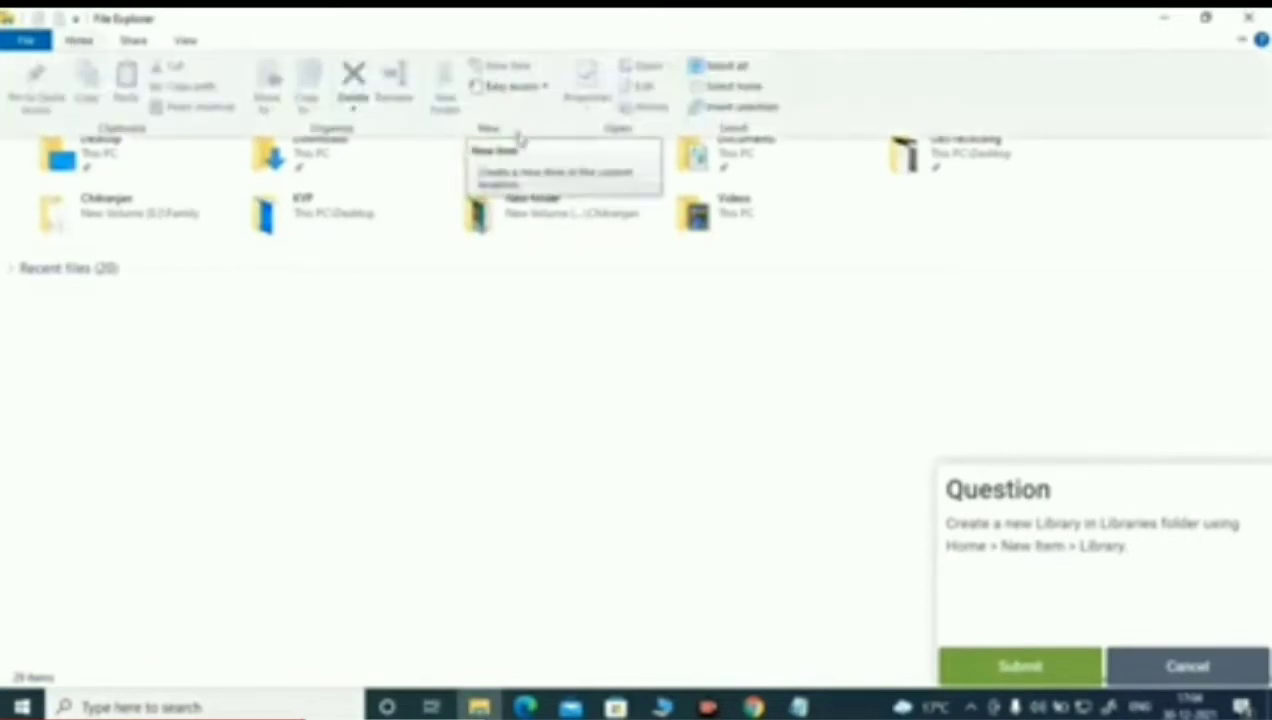
click(546, 222)
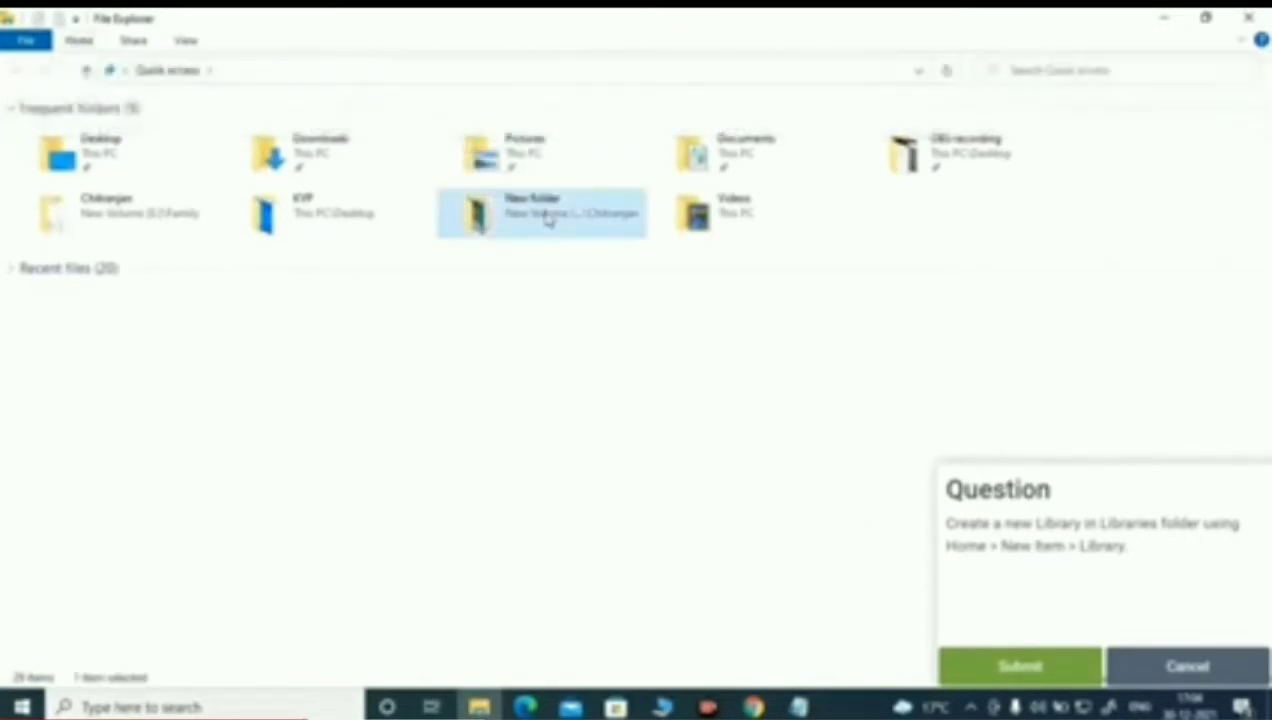
double_click(546, 222)
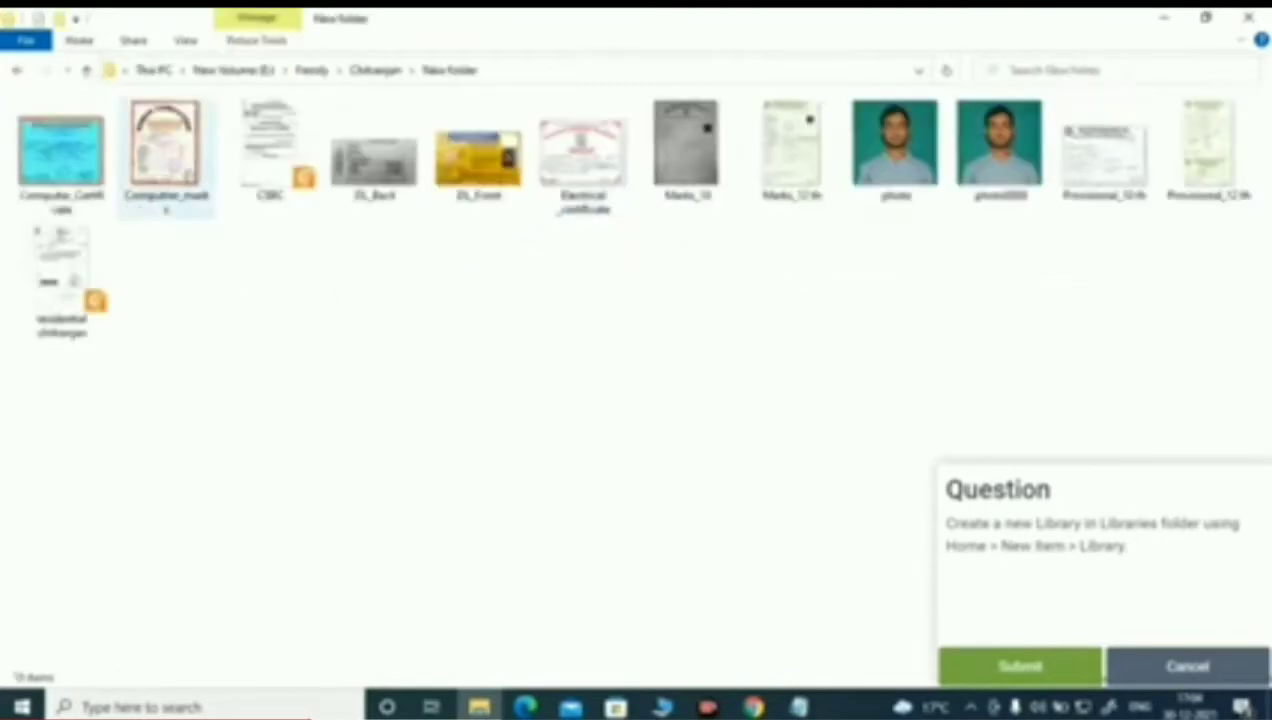
Step: Create a folder item with the default name inside New folder and submit it as the library answer
click(186, 168)
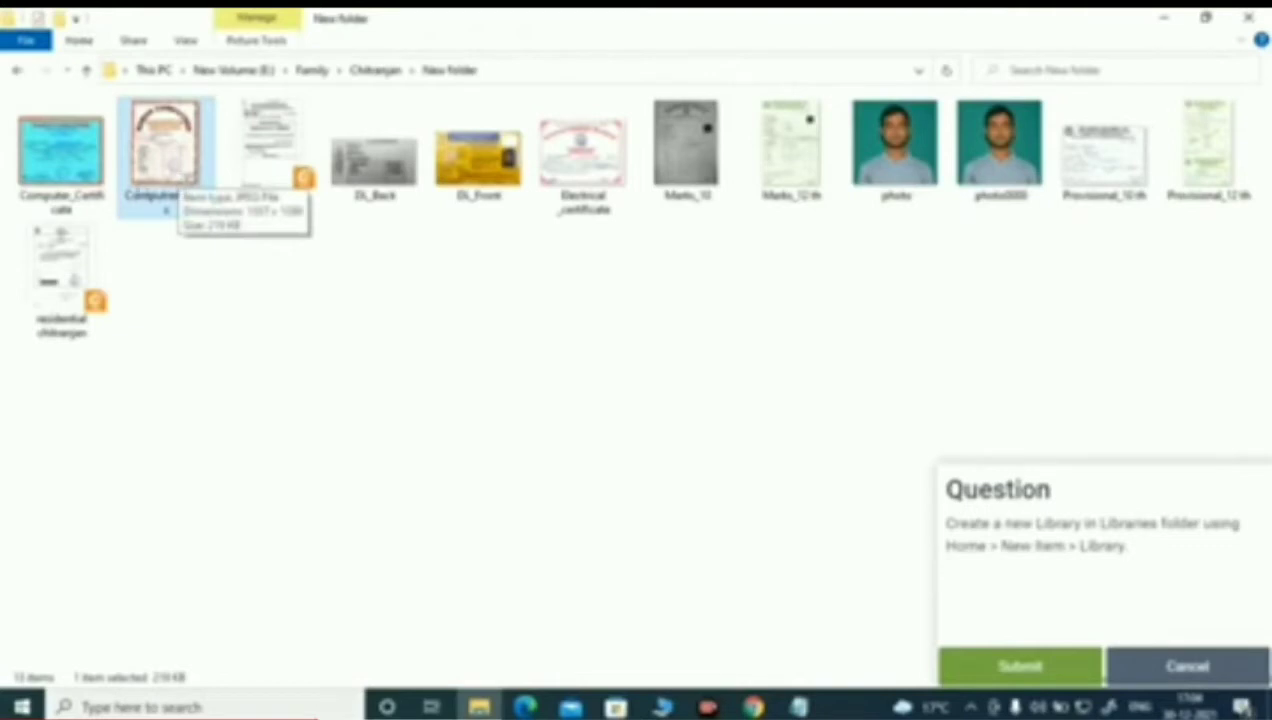
click(80, 40)
click(513, 67)
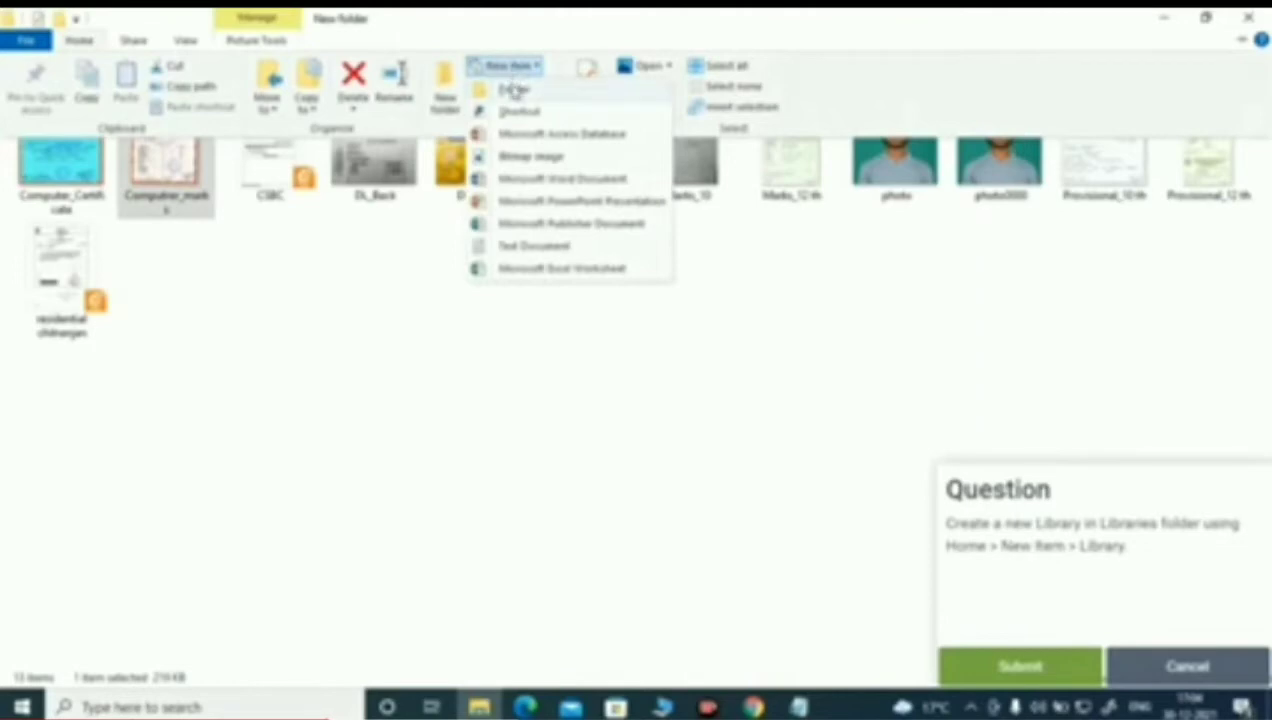
click(513, 90)
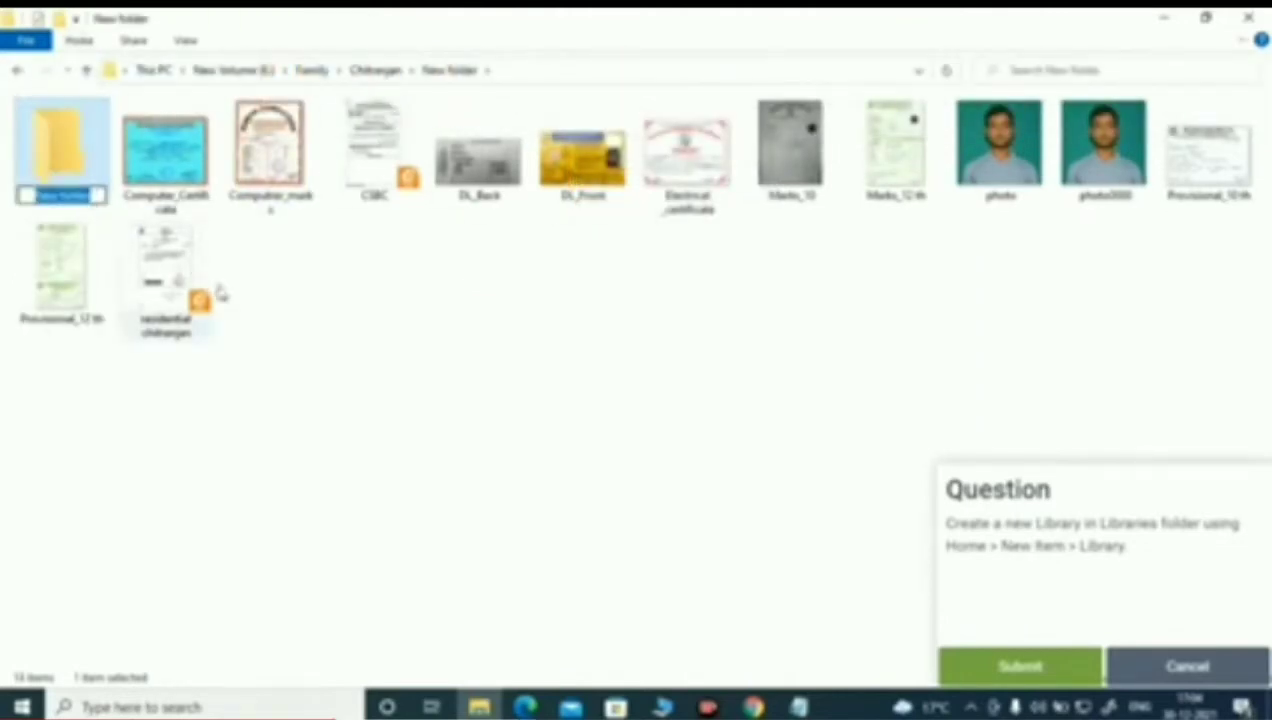
click(305, 325)
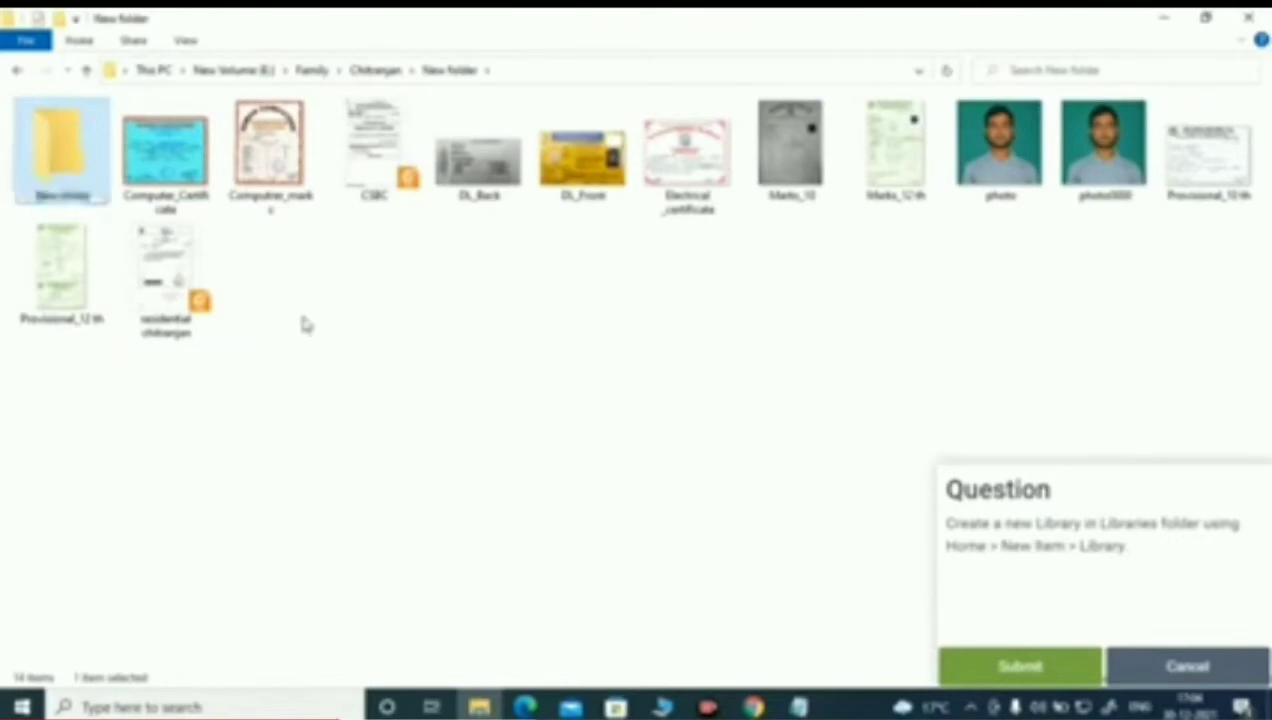
click(964, 668)
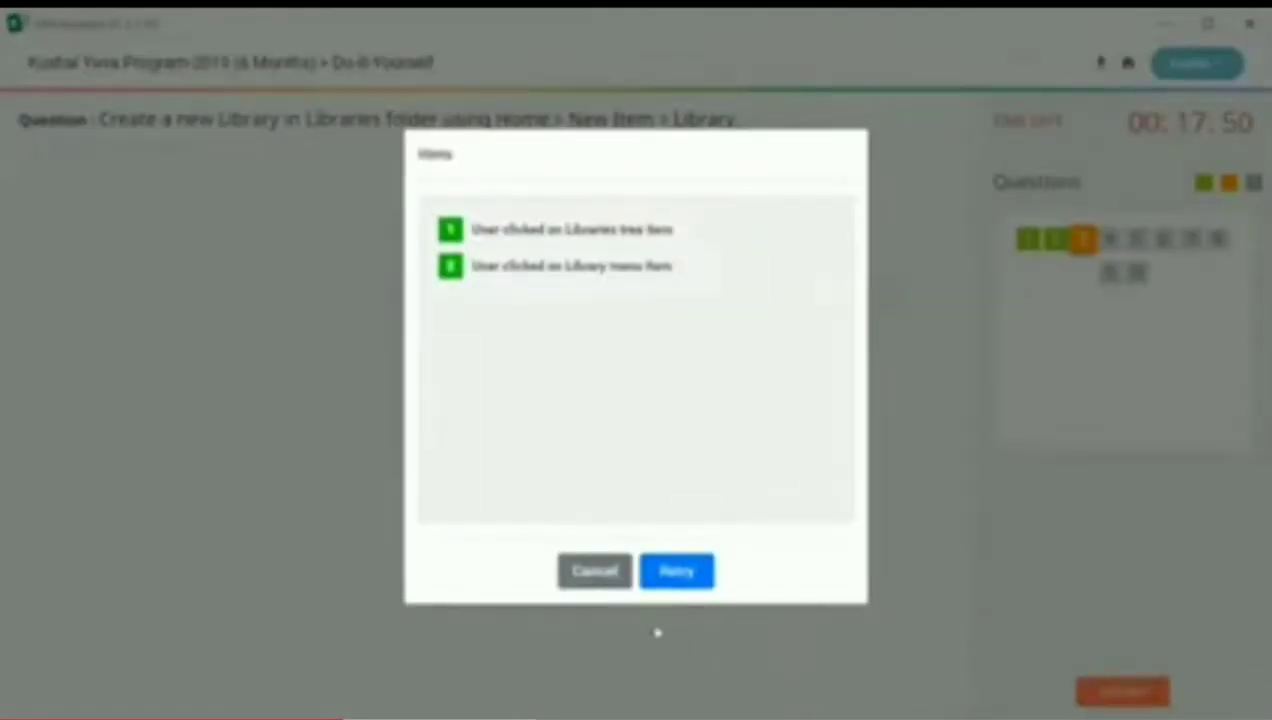
Step: Decline retrying the library question, start question 4 and close the open File Explorer window to reach the desktop
click(614, 580)
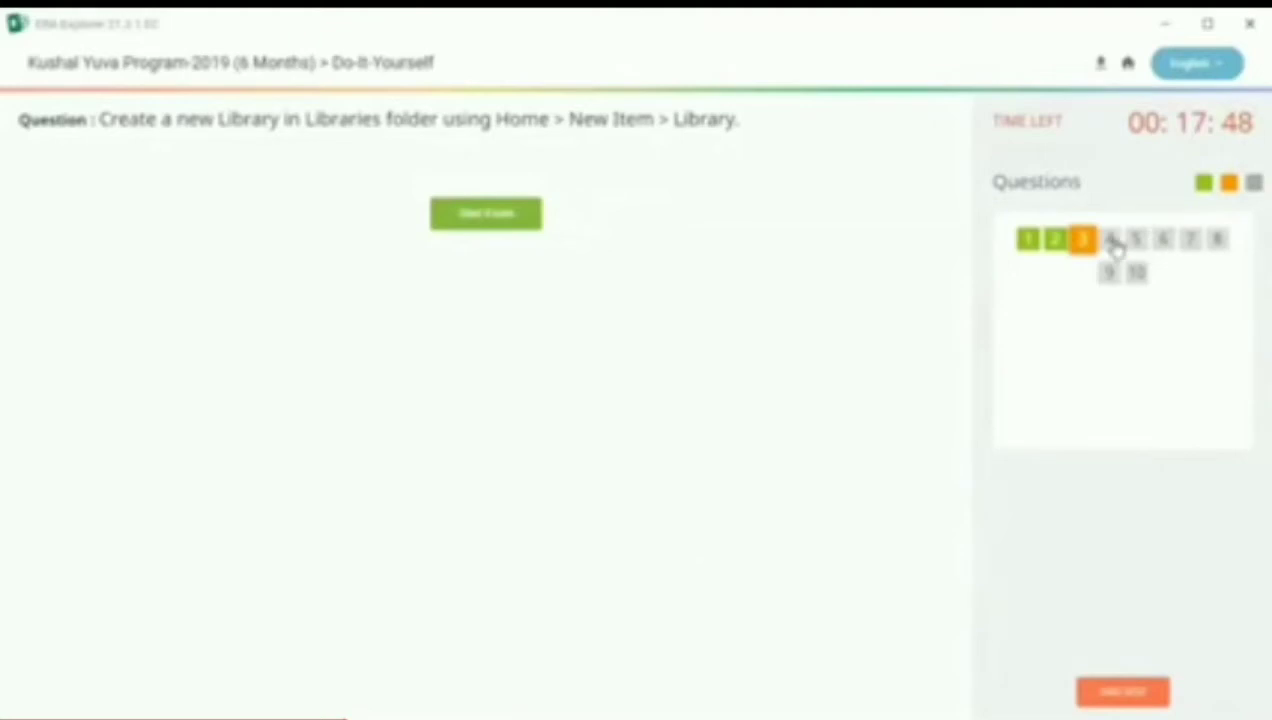
click(1110, 241)
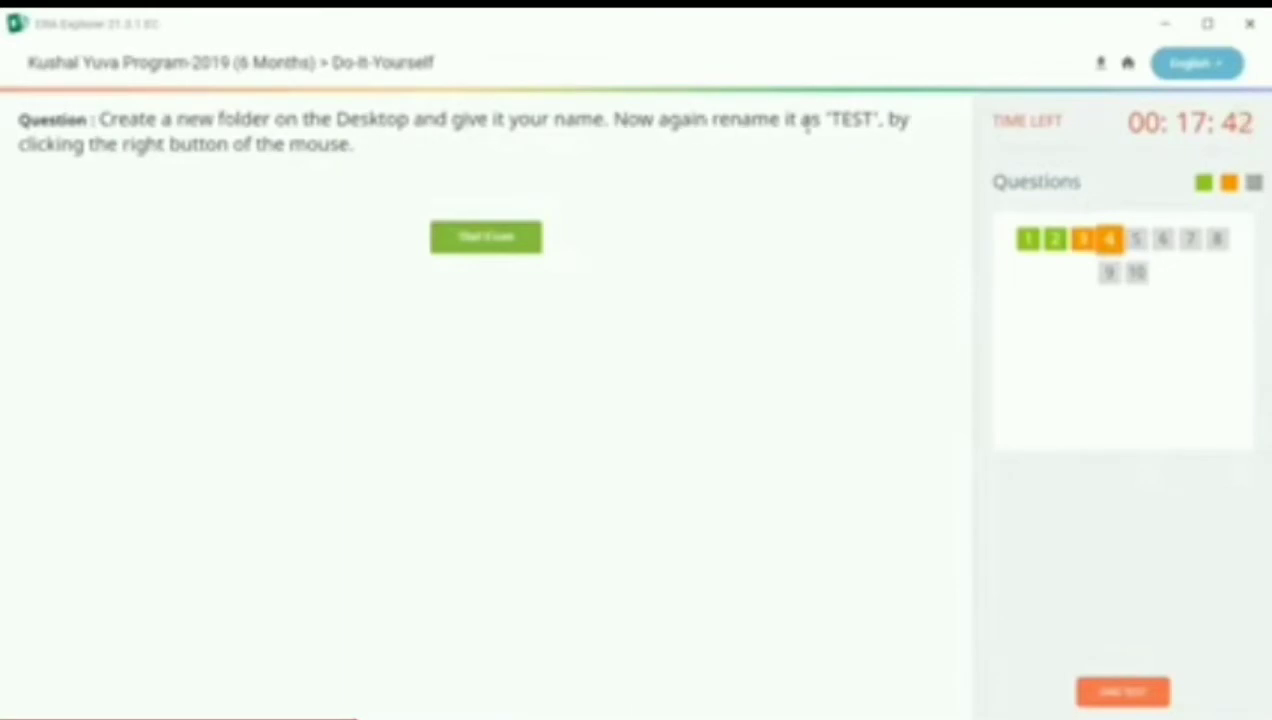
click(511, 246)
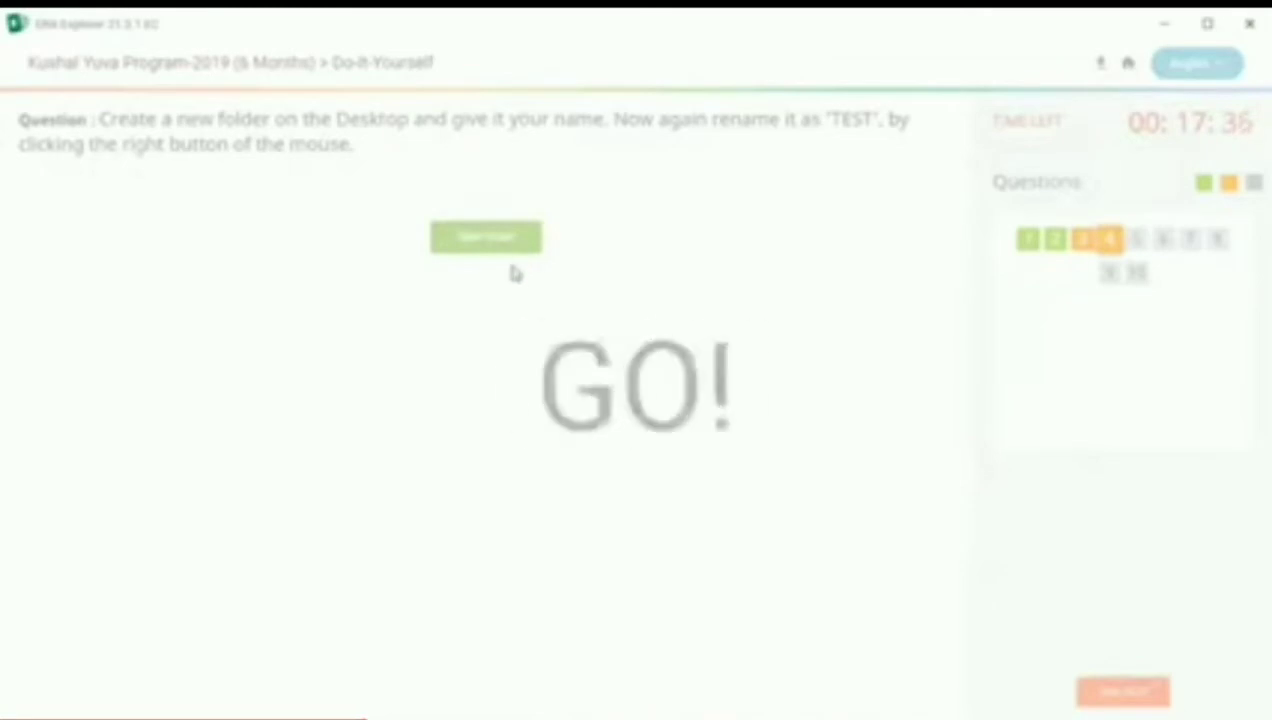
click(1245, 18)
Step: Create a new folder on the desktop and name it with the person's first name
right_click(572, 203)
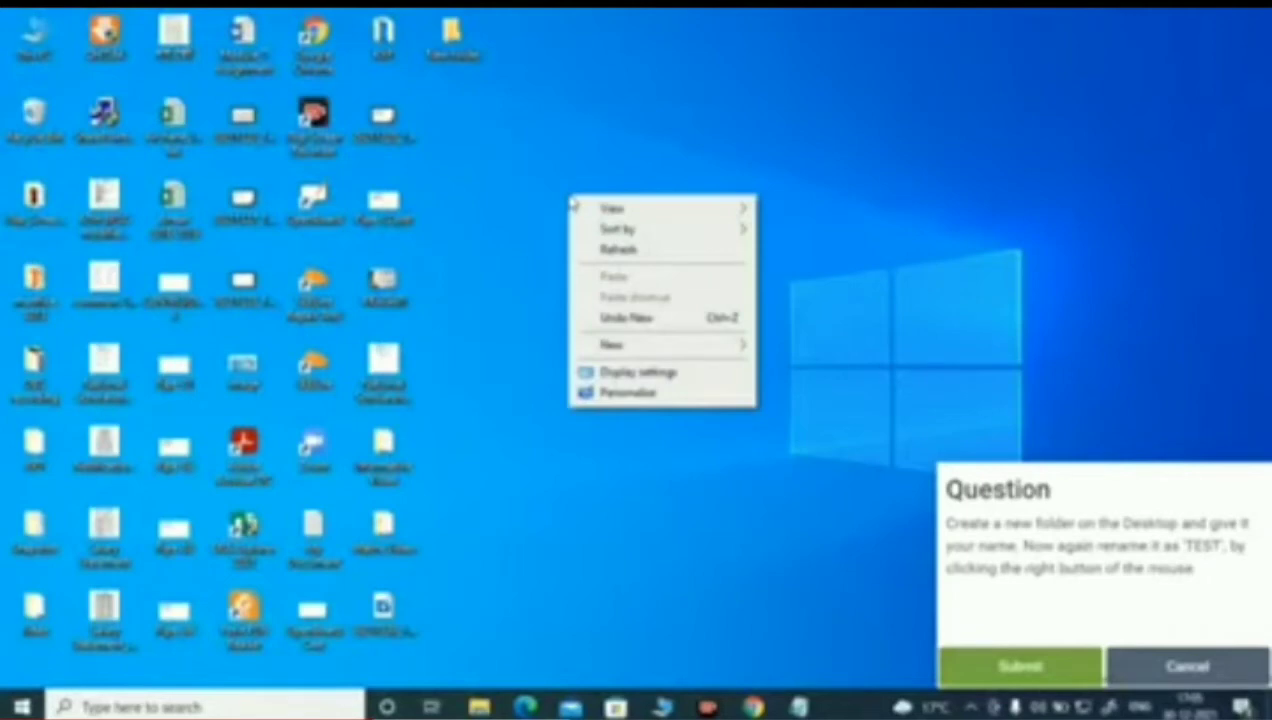
mouse_move(626, 345)
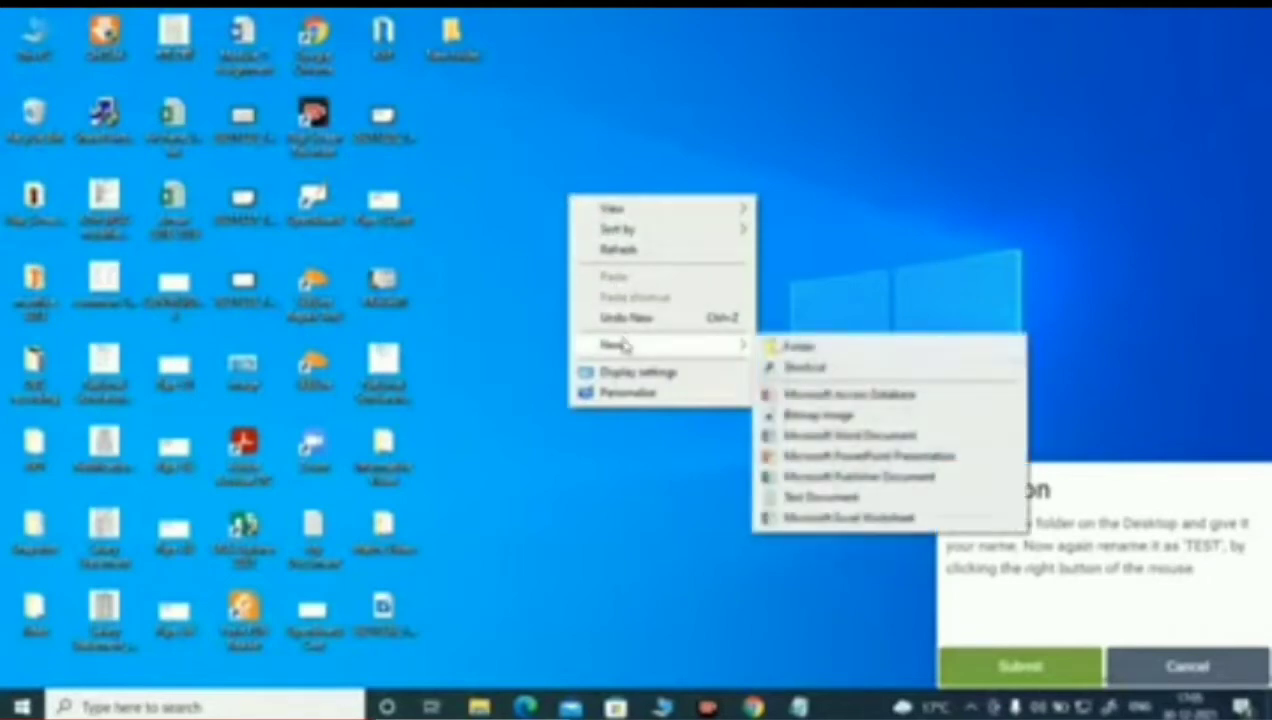
click(792, 346)
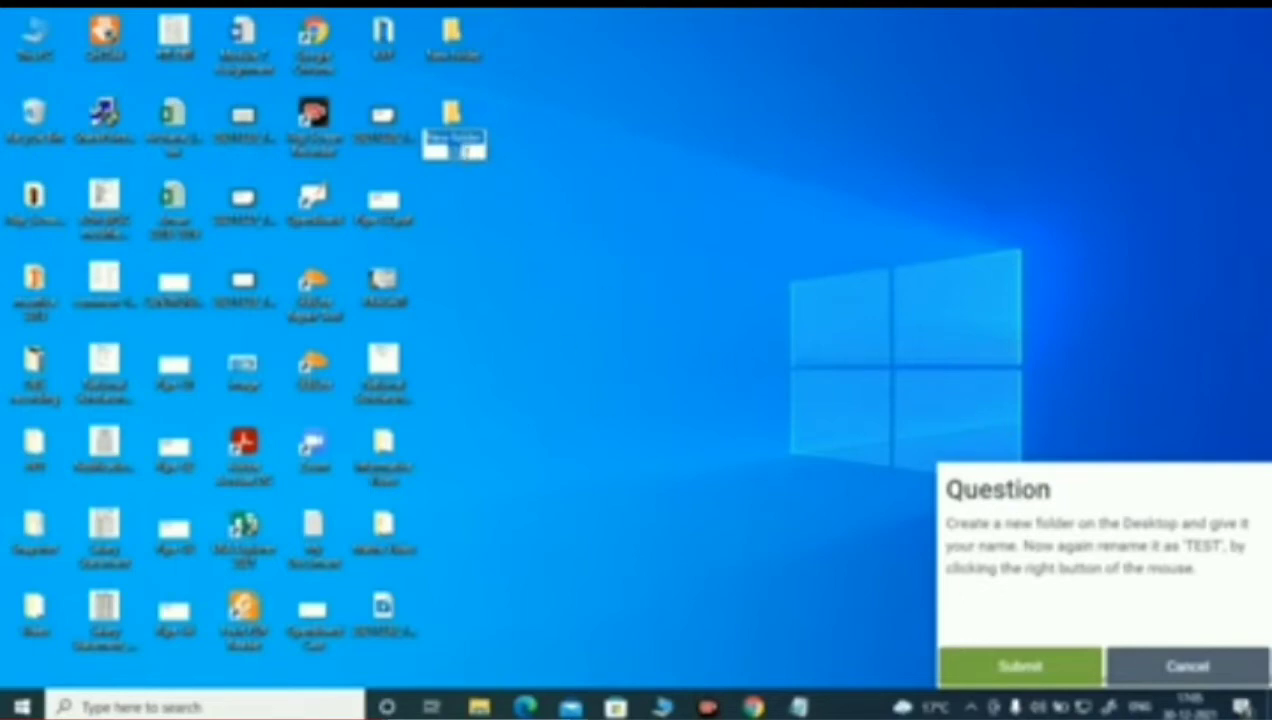
text(d)
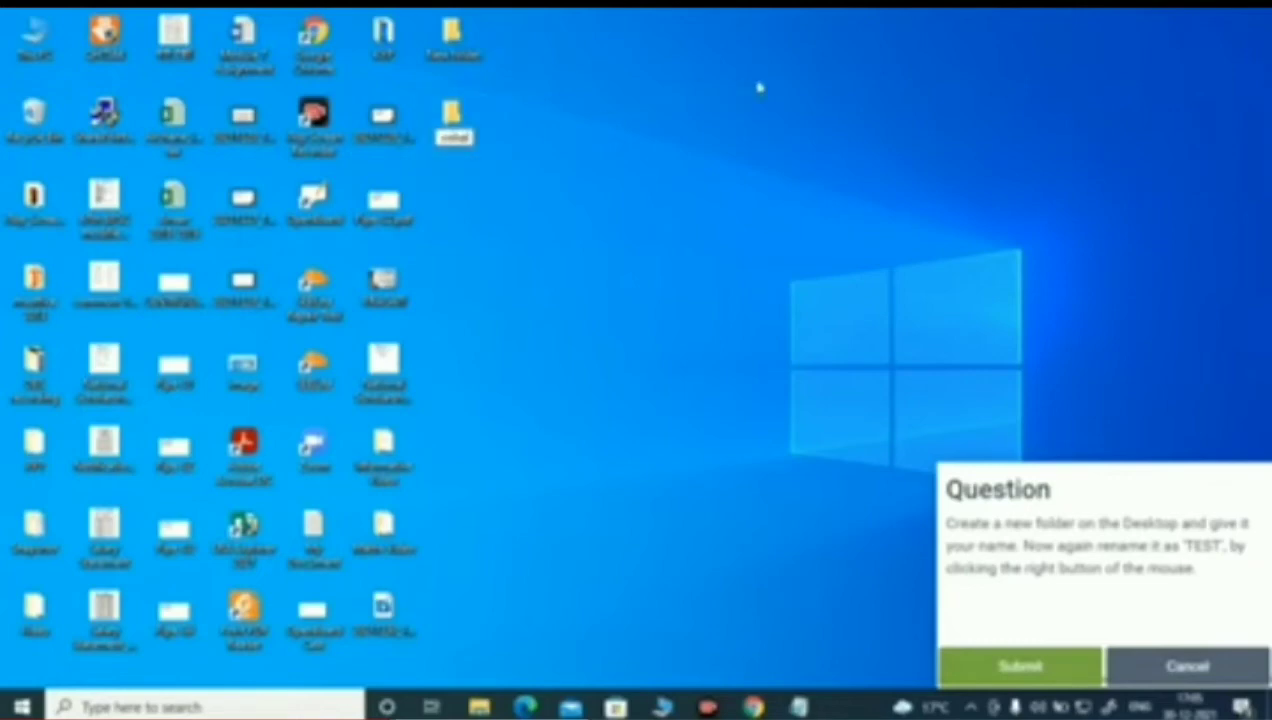
key(Return)
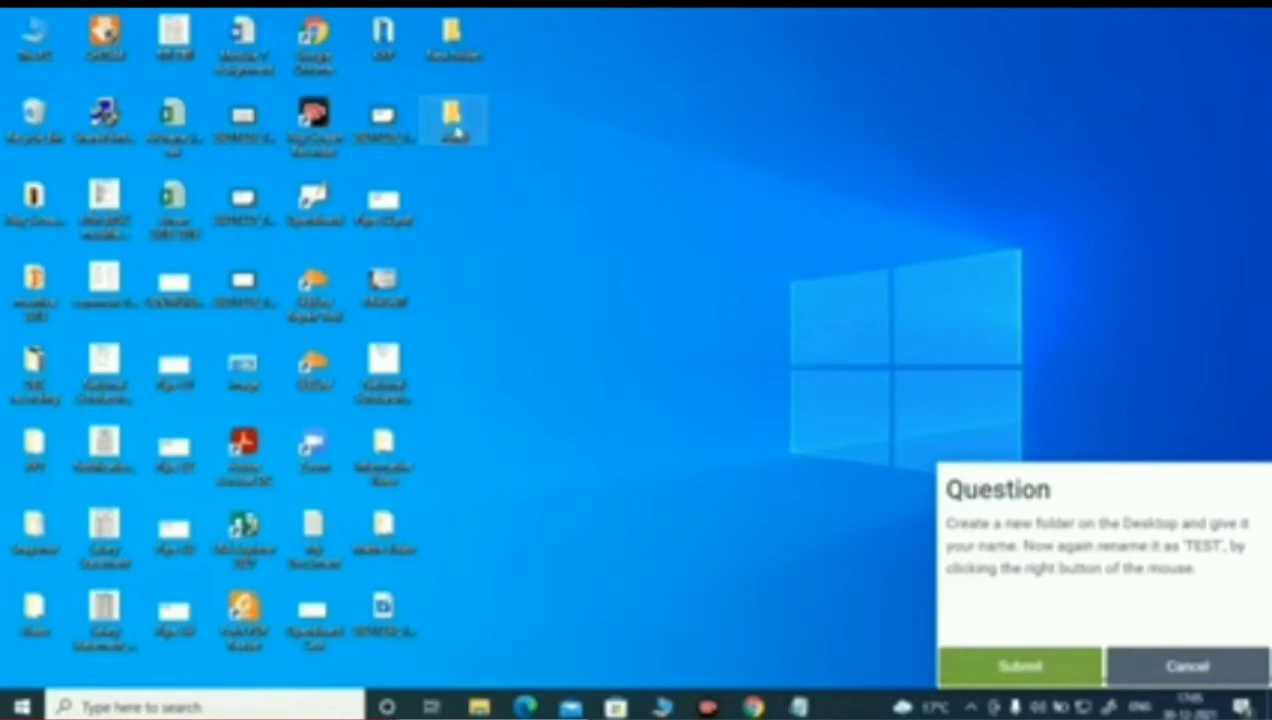
Step: Rename the newly created desktop folder as TEST and submit the answer to question 4
right_click(455, 120)
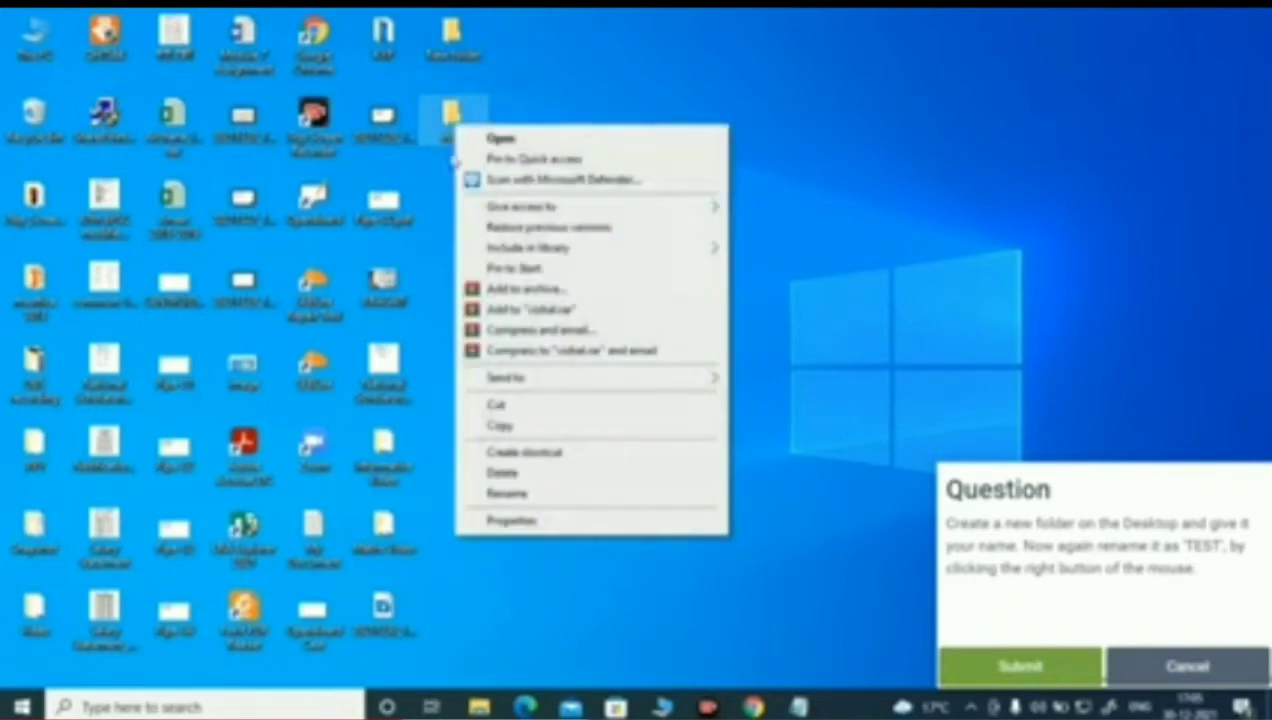
click(522, 494)
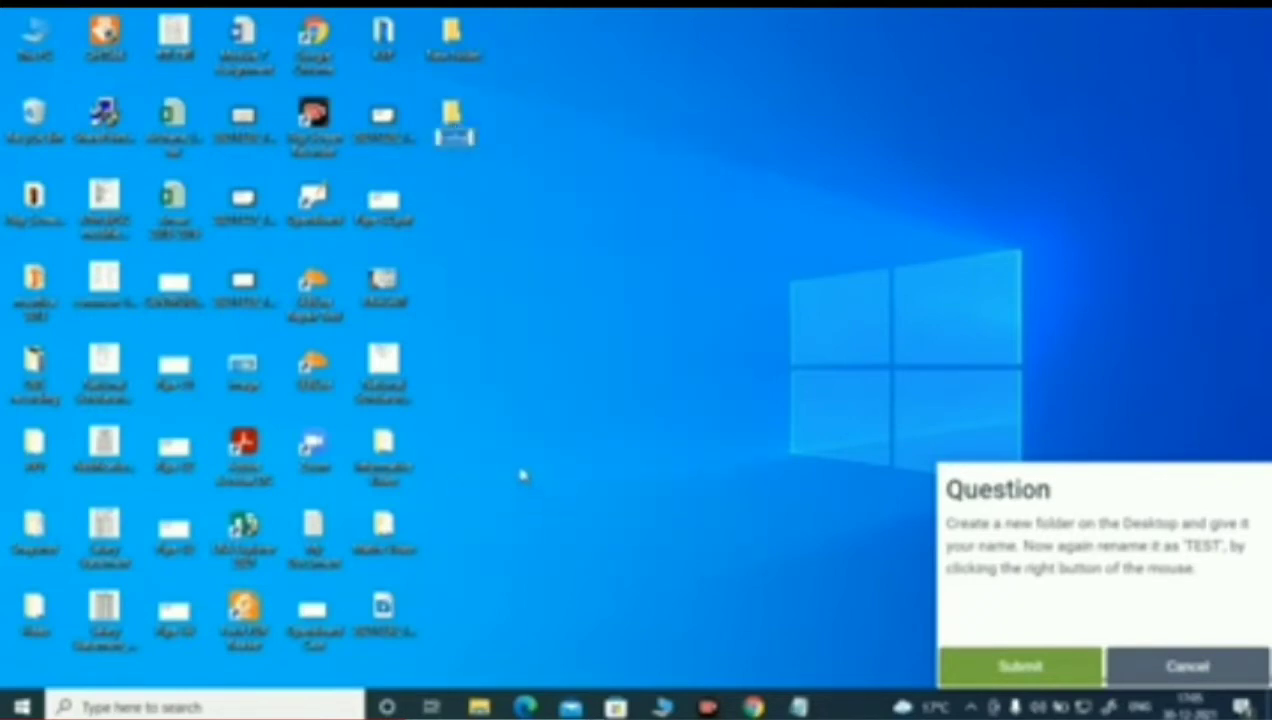
text(TEST)
key(Return)
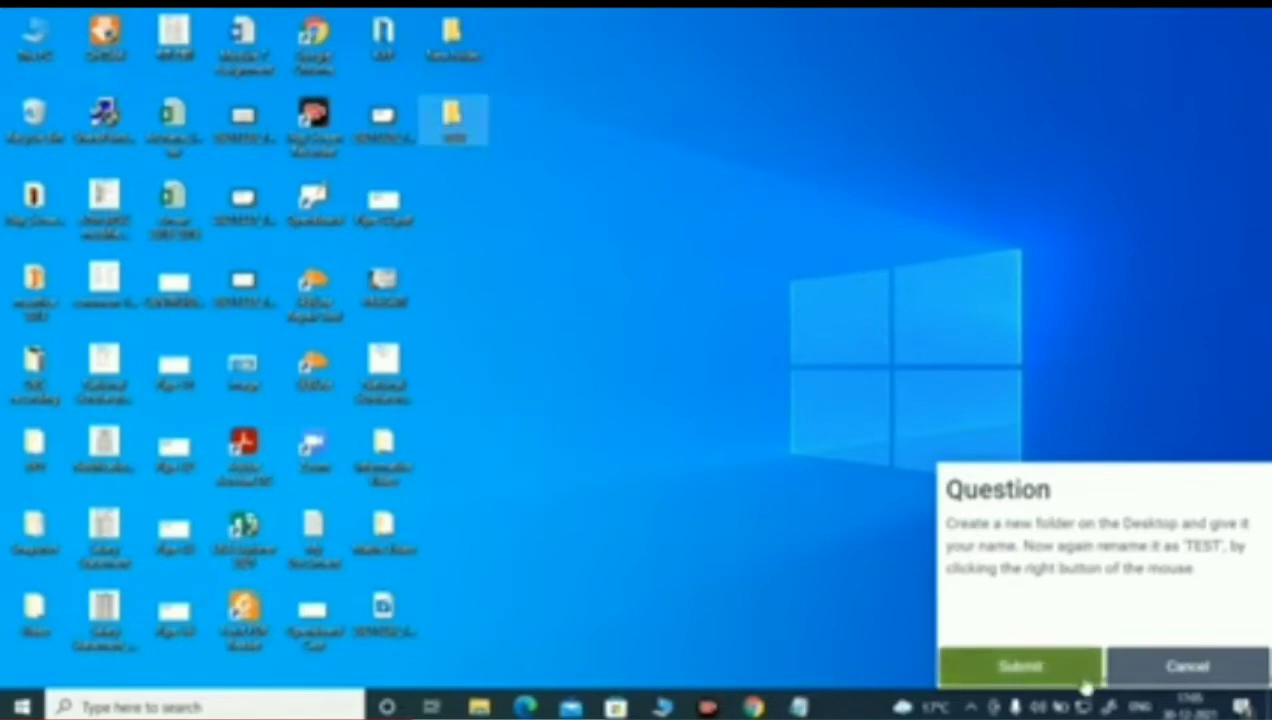
click(1040, 667)
Step: Start question 5 on changing a folder icon and create a new desktop folder with the default name
click(468, 244)
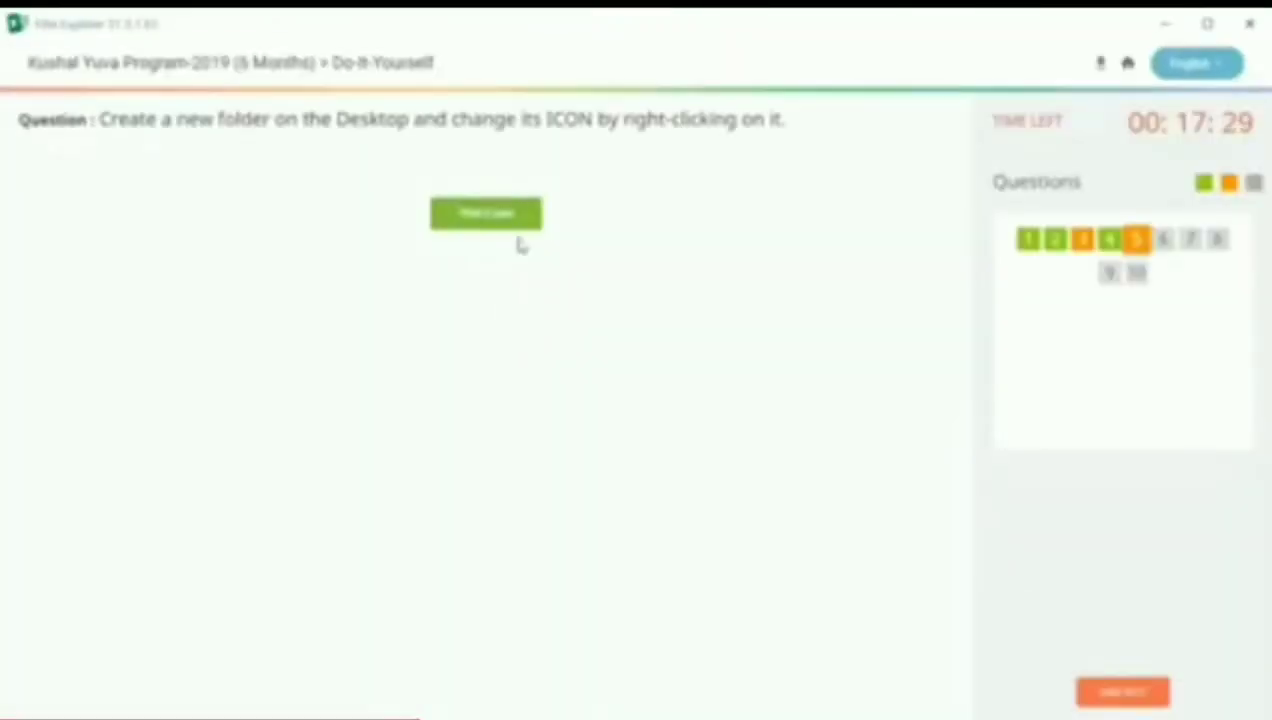
click(467, 216)
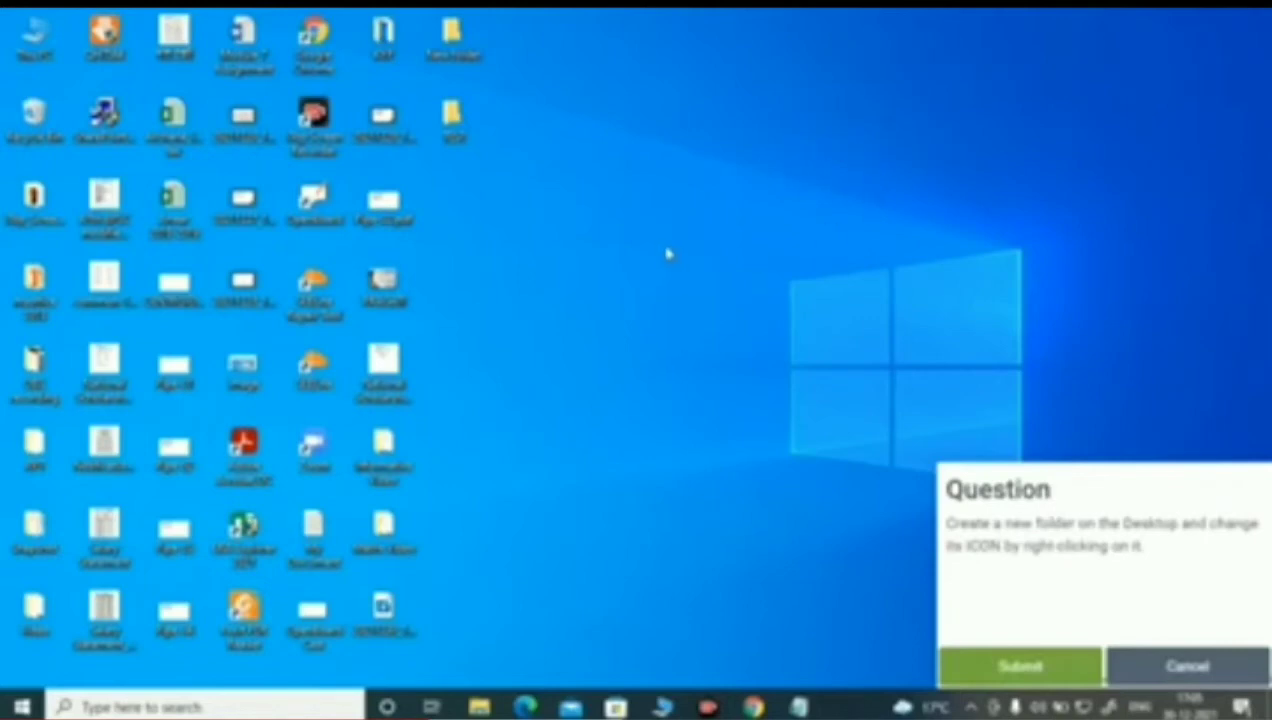
right_click(578, 218)
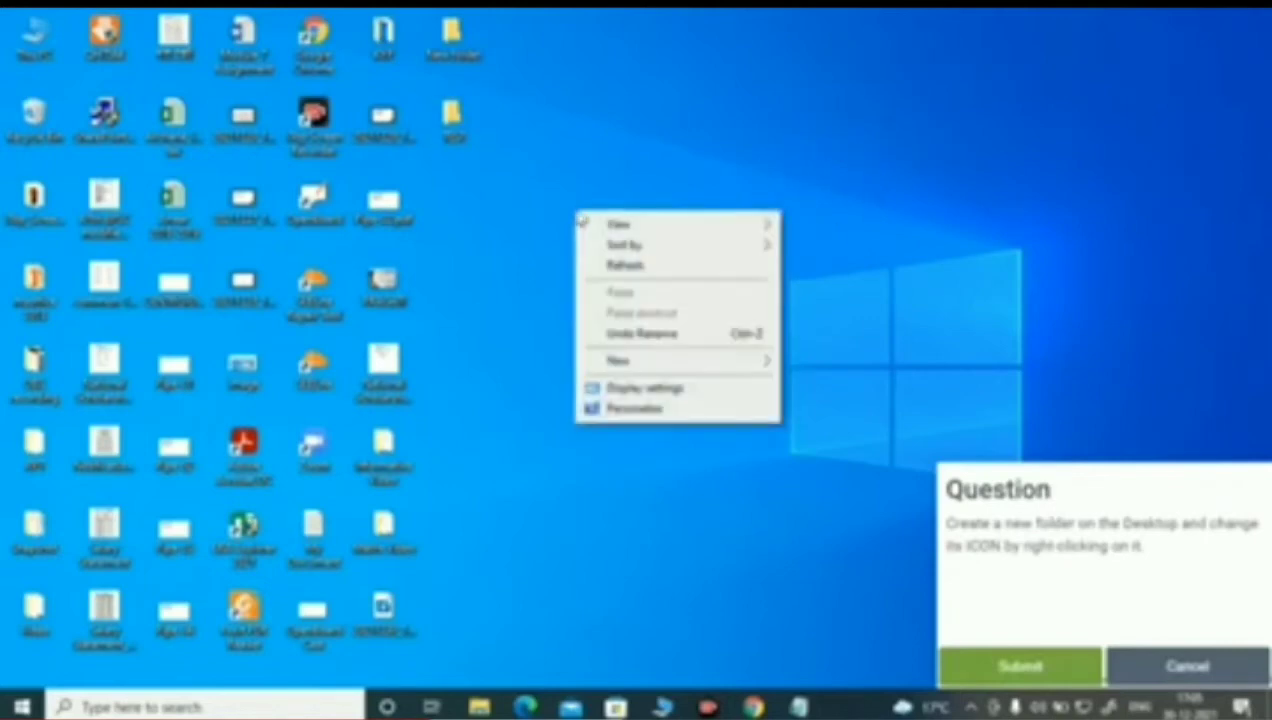
mouse_move(681, 366)
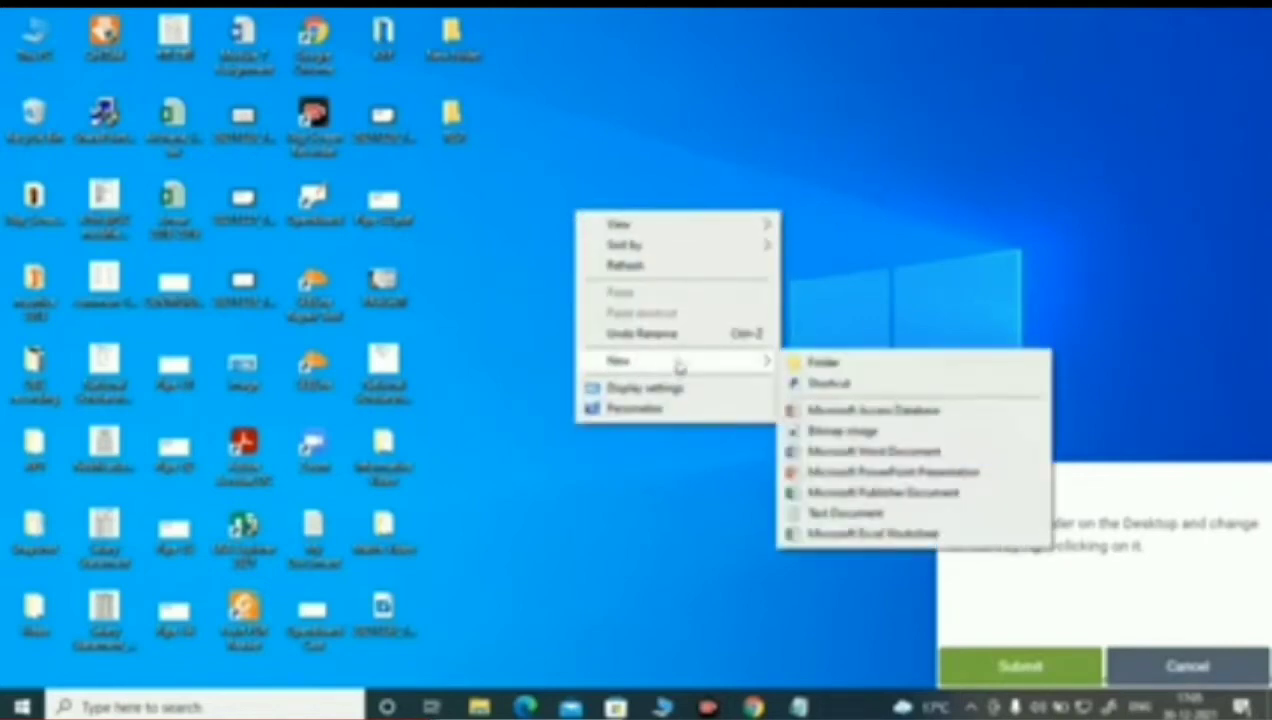
click(805, 366)
key(Return)
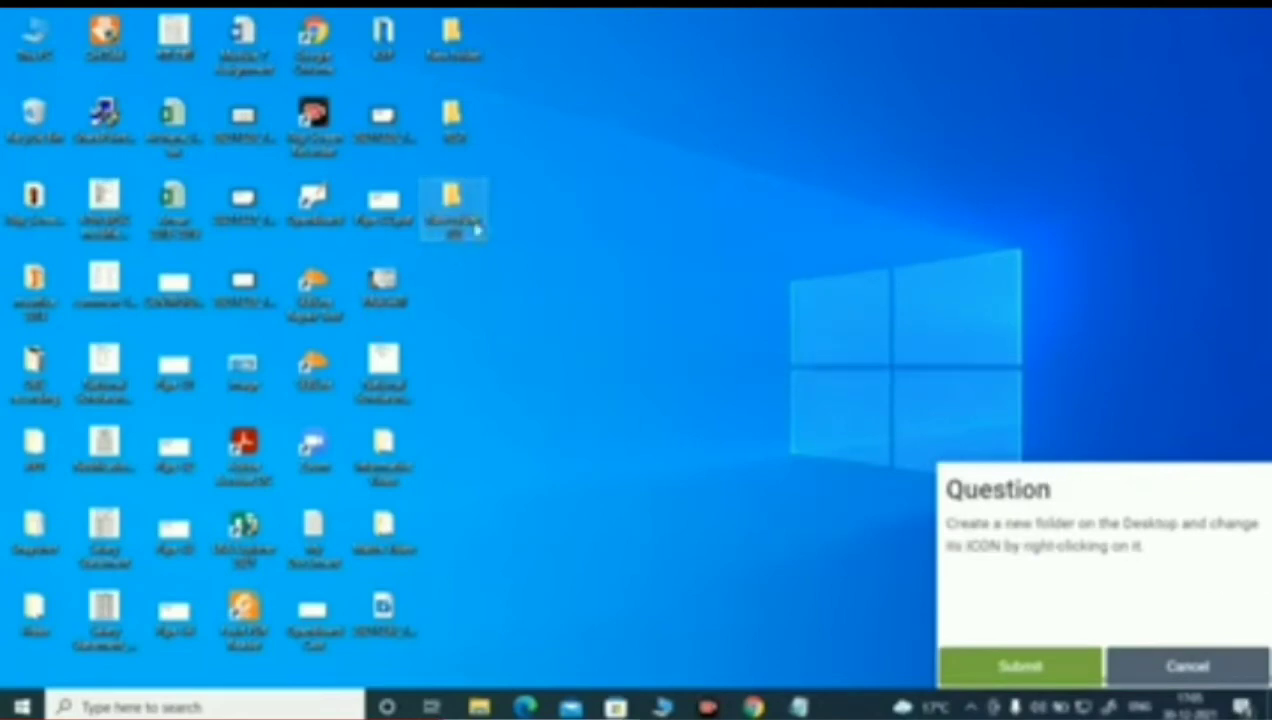
Step: Open the properties of New folder (2), accept them without edits and submit the answer to question 5
right_click(457, 214)
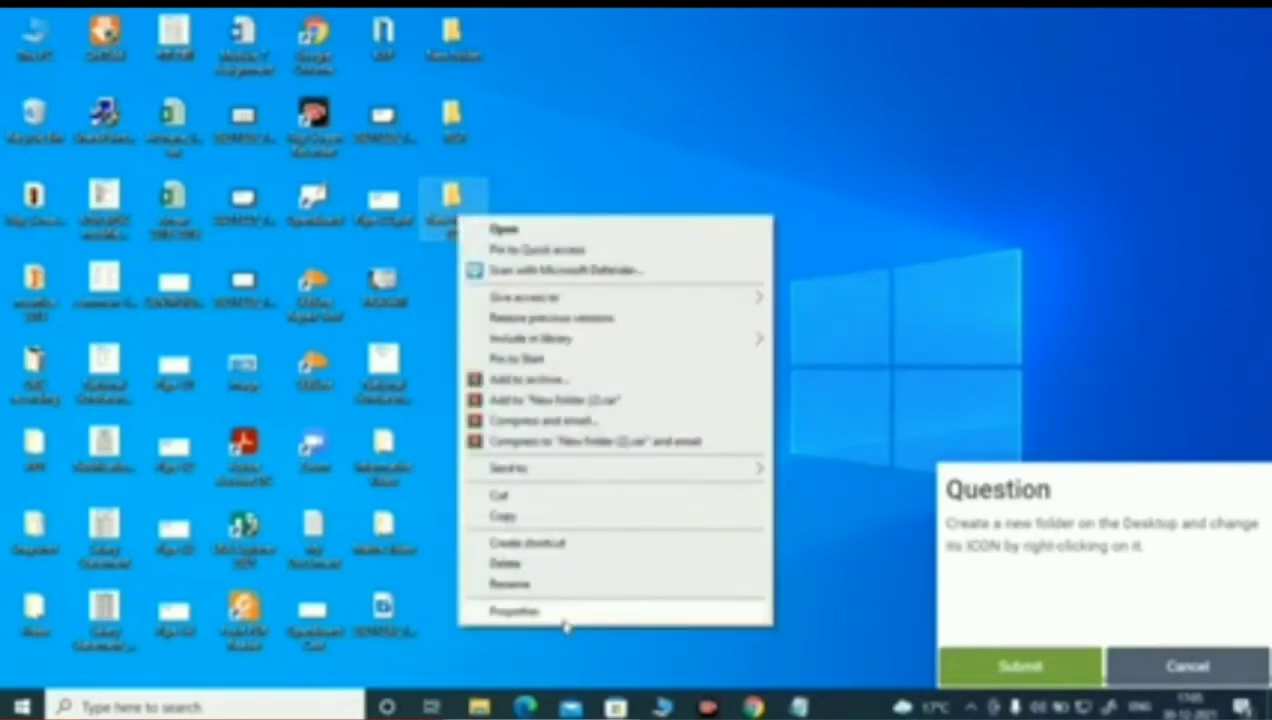
click(563, 612)
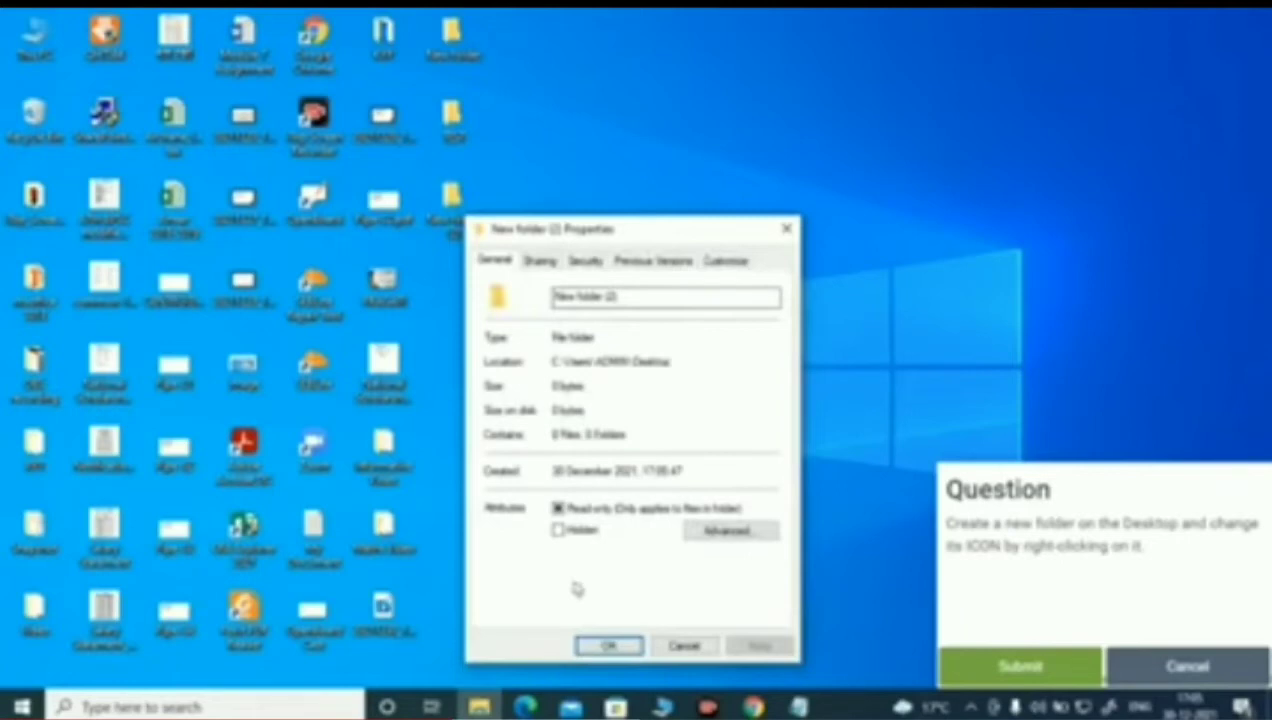
click(609, 645)
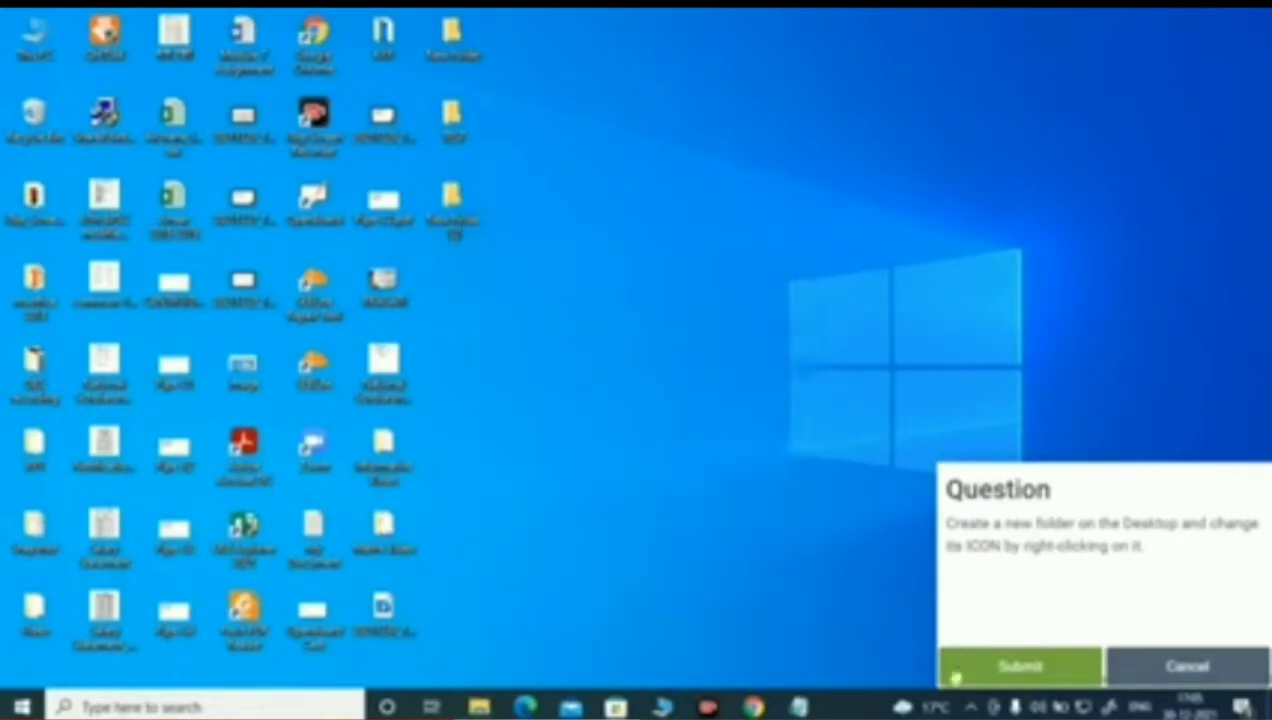
click(1045, 669)
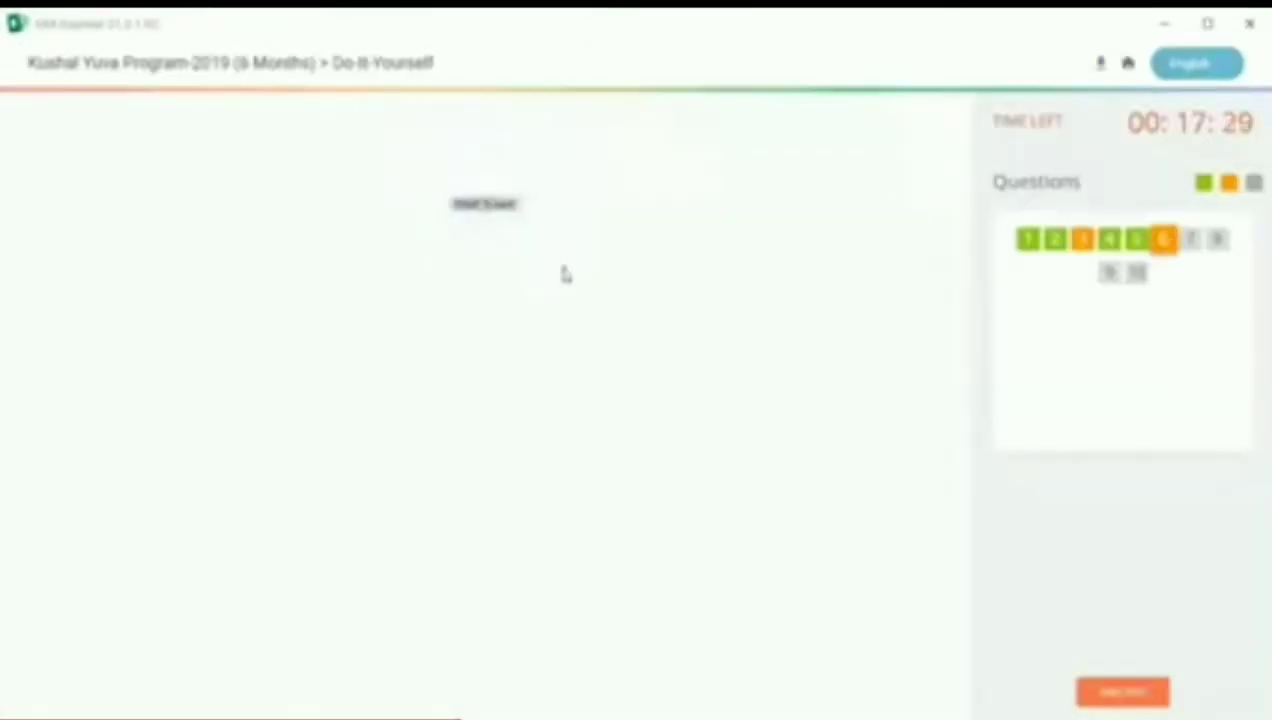
Step: Start question 6 on creating a folder shortcut and add a new folder to the desktop
click(505, 240)
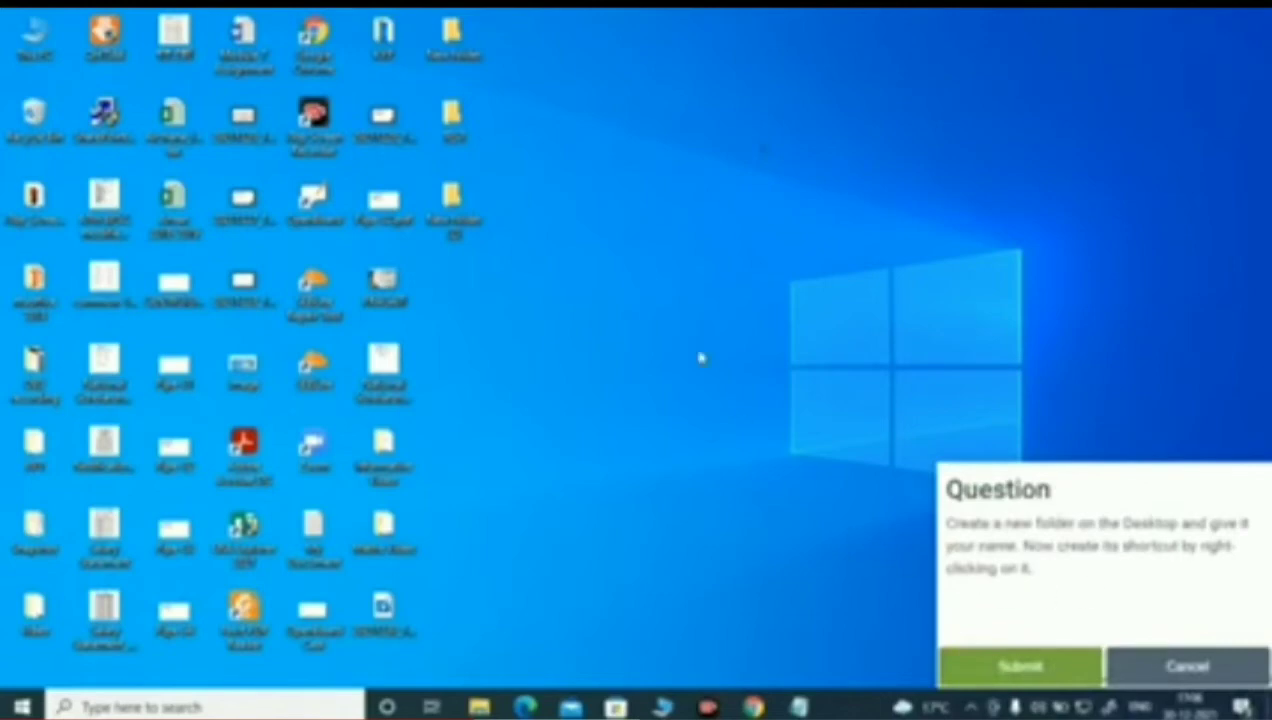
right_click(571, 216)
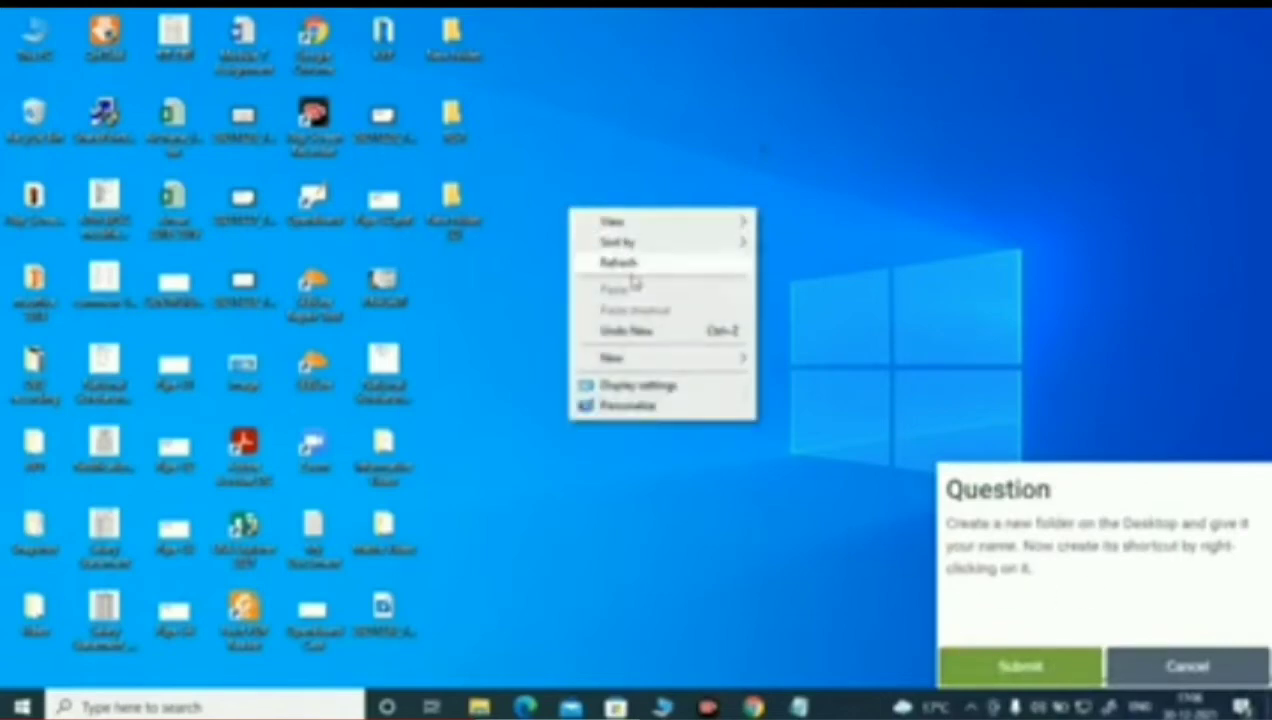
mouse_move(643, 359)
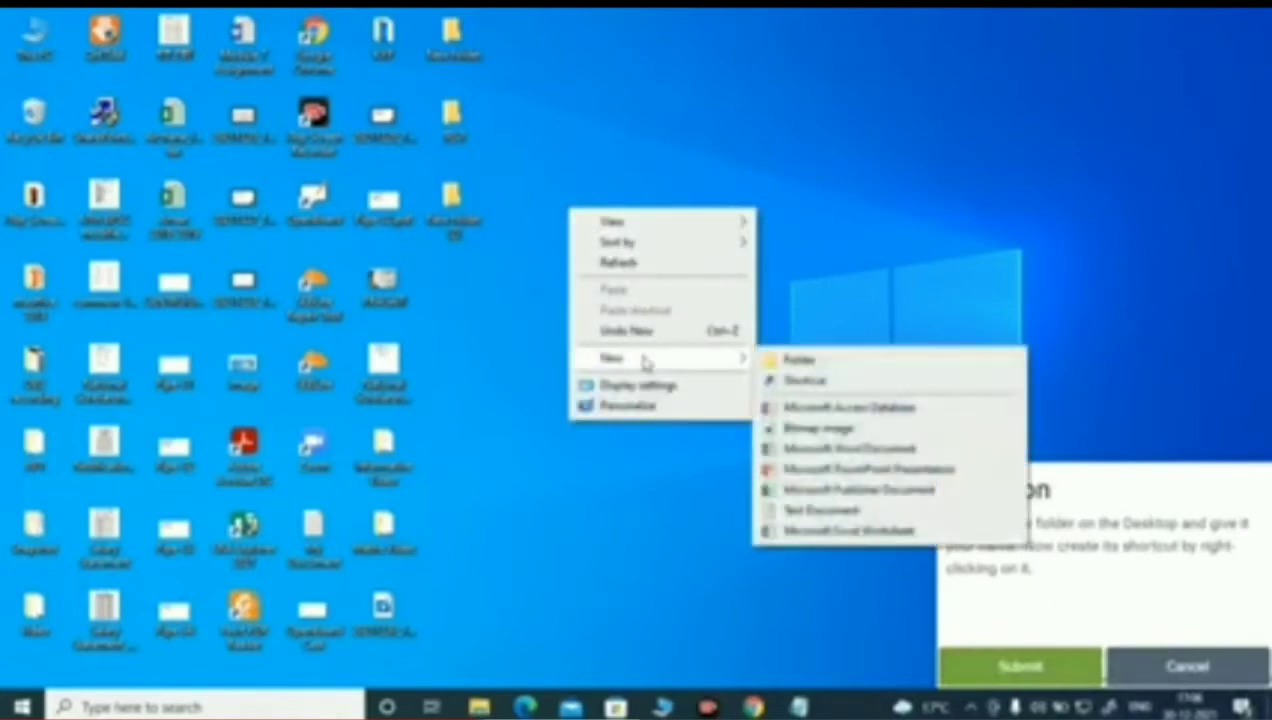
click(838, 369)
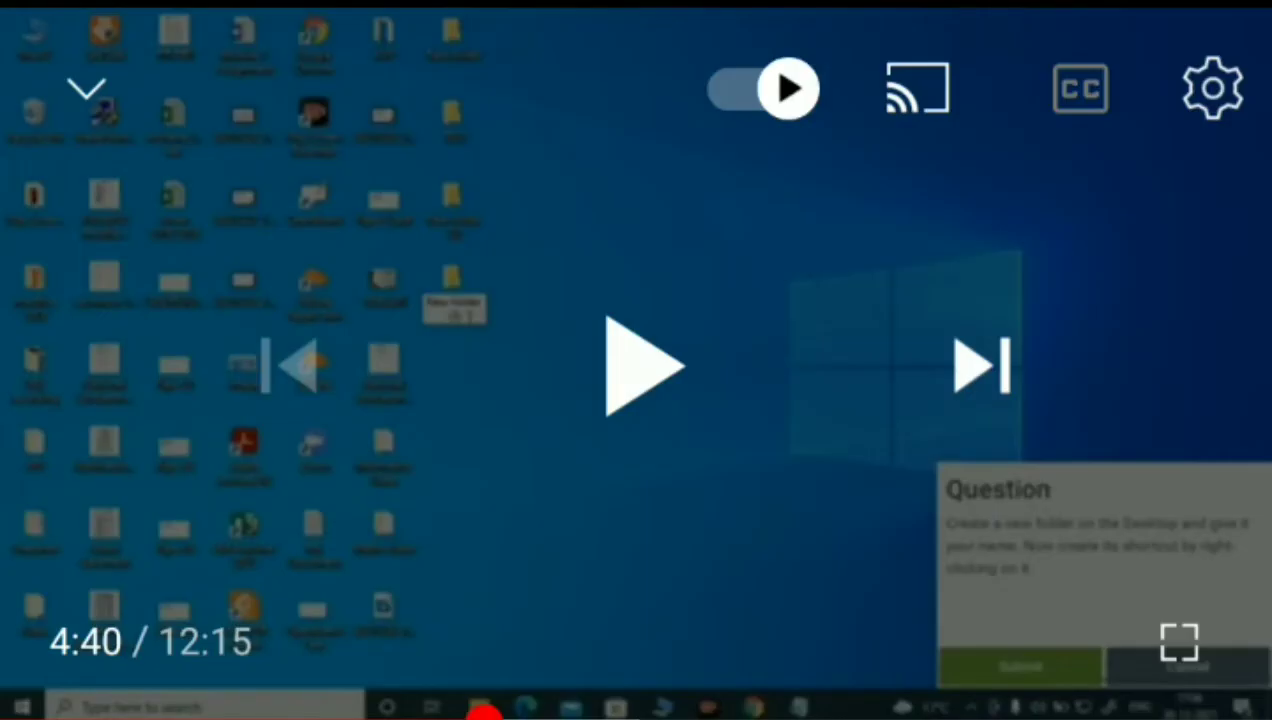
click(645, 366)
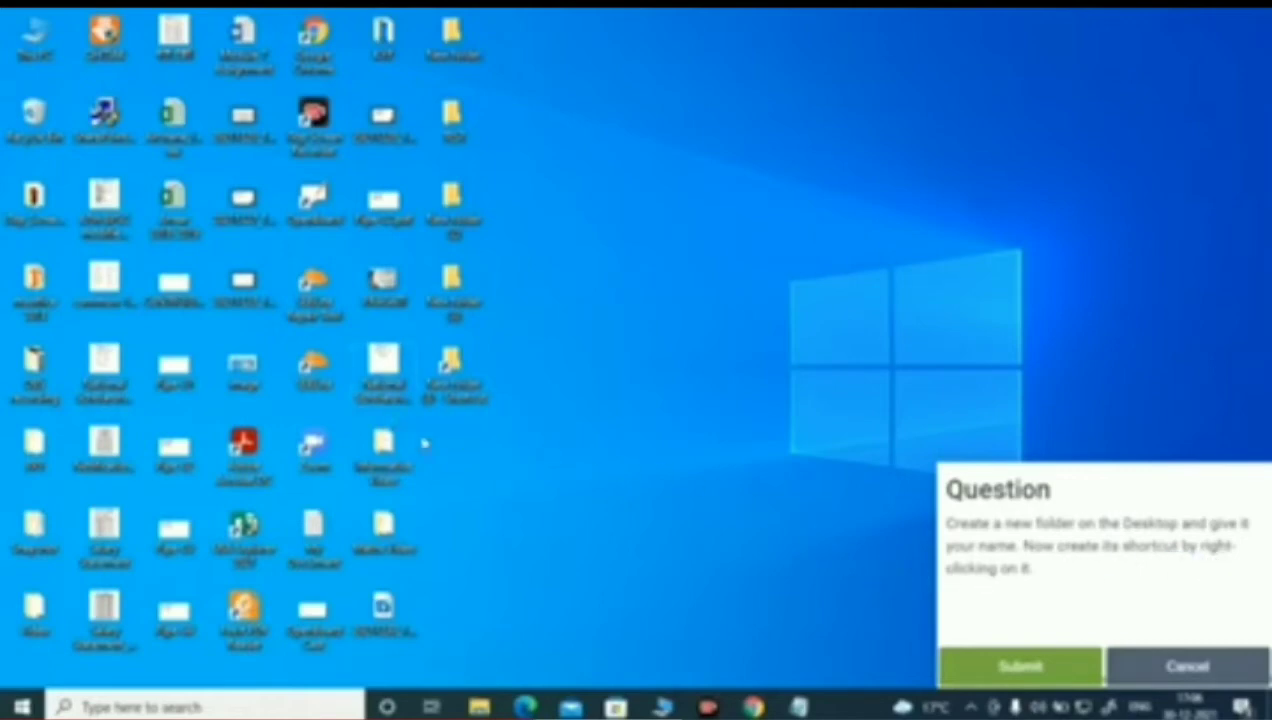
Step: Delete the TEST folder, the two numbered New folders and the folder shortcut from the desktop
drag(425, 445, 490, 120)
key(Delete)
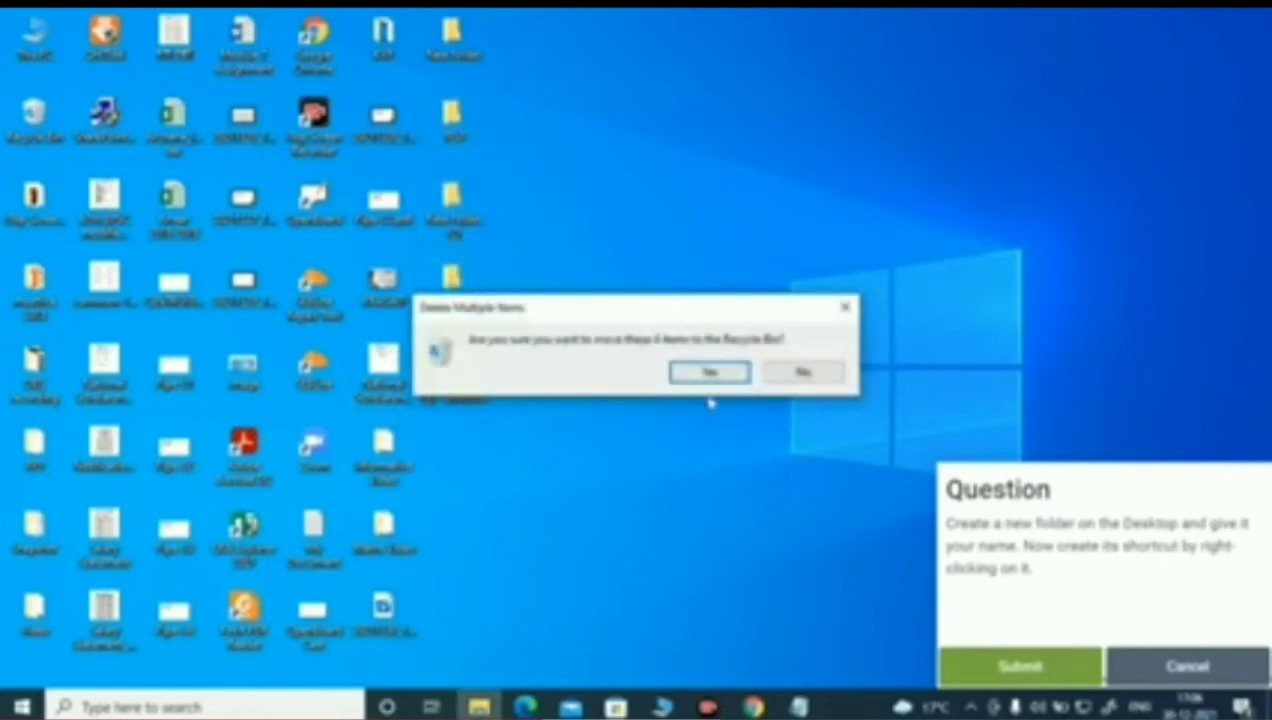
click(708, 376)
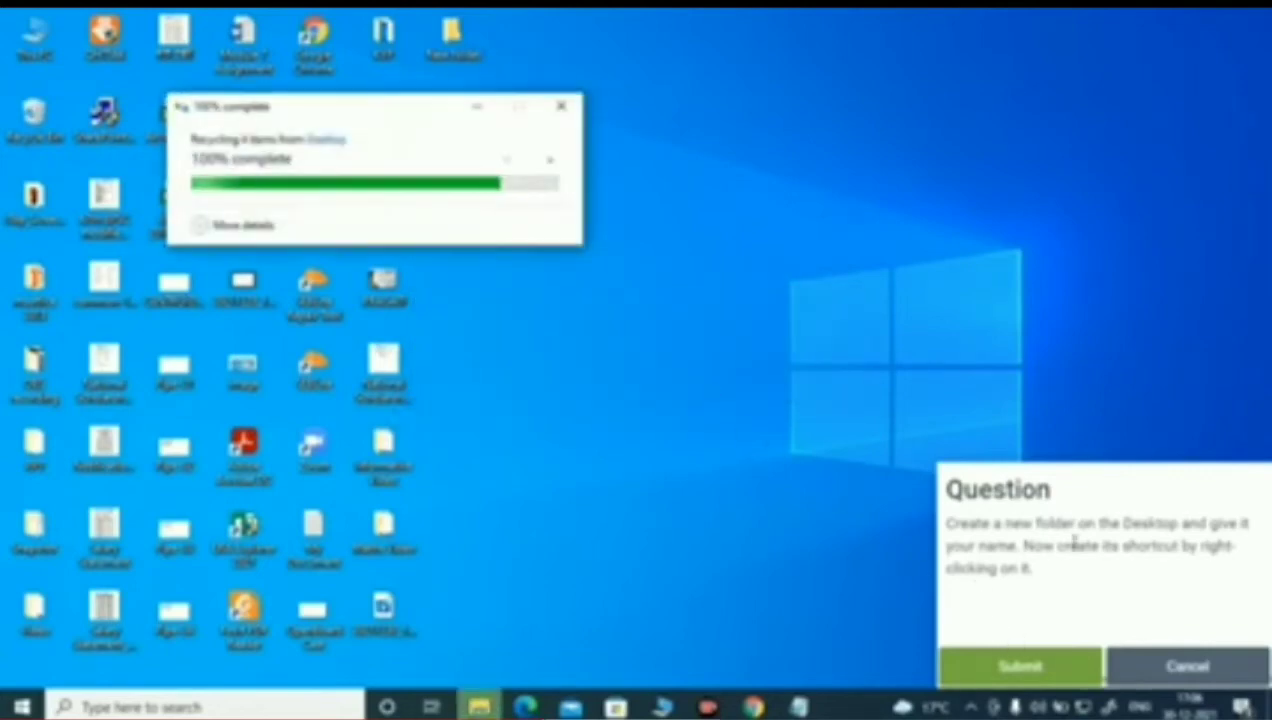
Step: Create a new folder on the desktop and name it with the person's first name for question 6
right_click(599, 224)
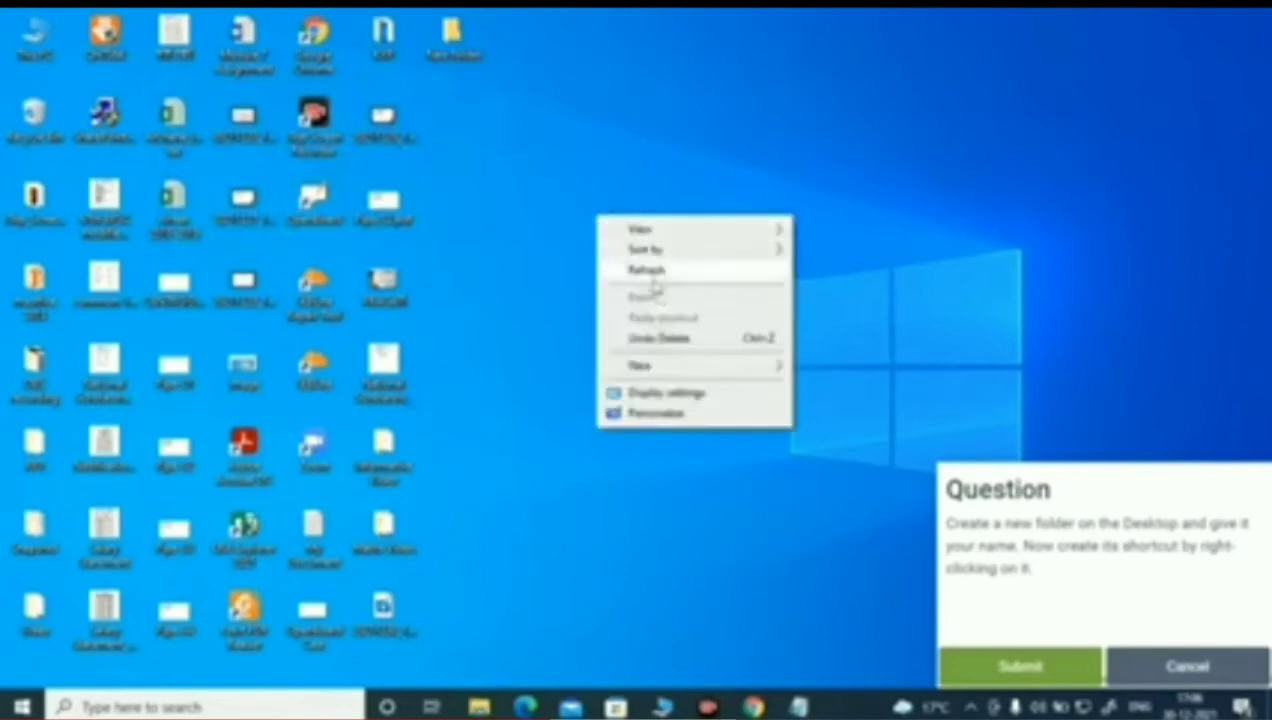
mouse_move(669, 368)
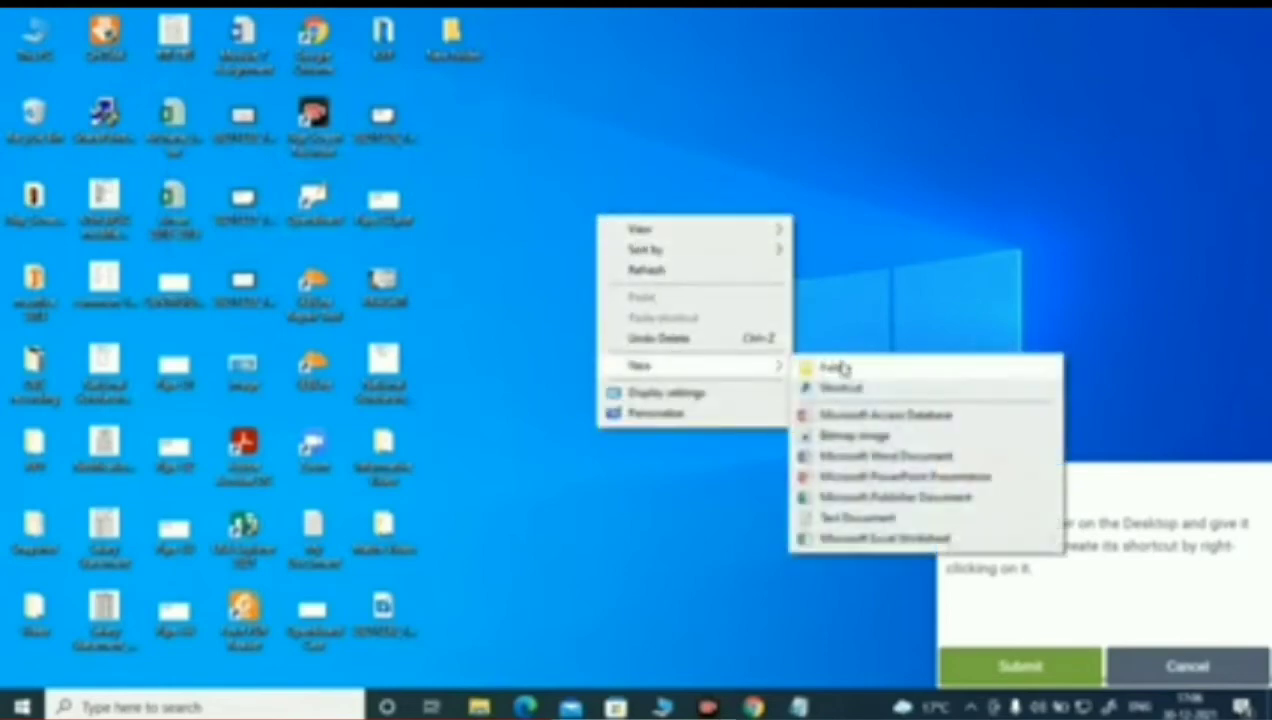
click(840, 368)
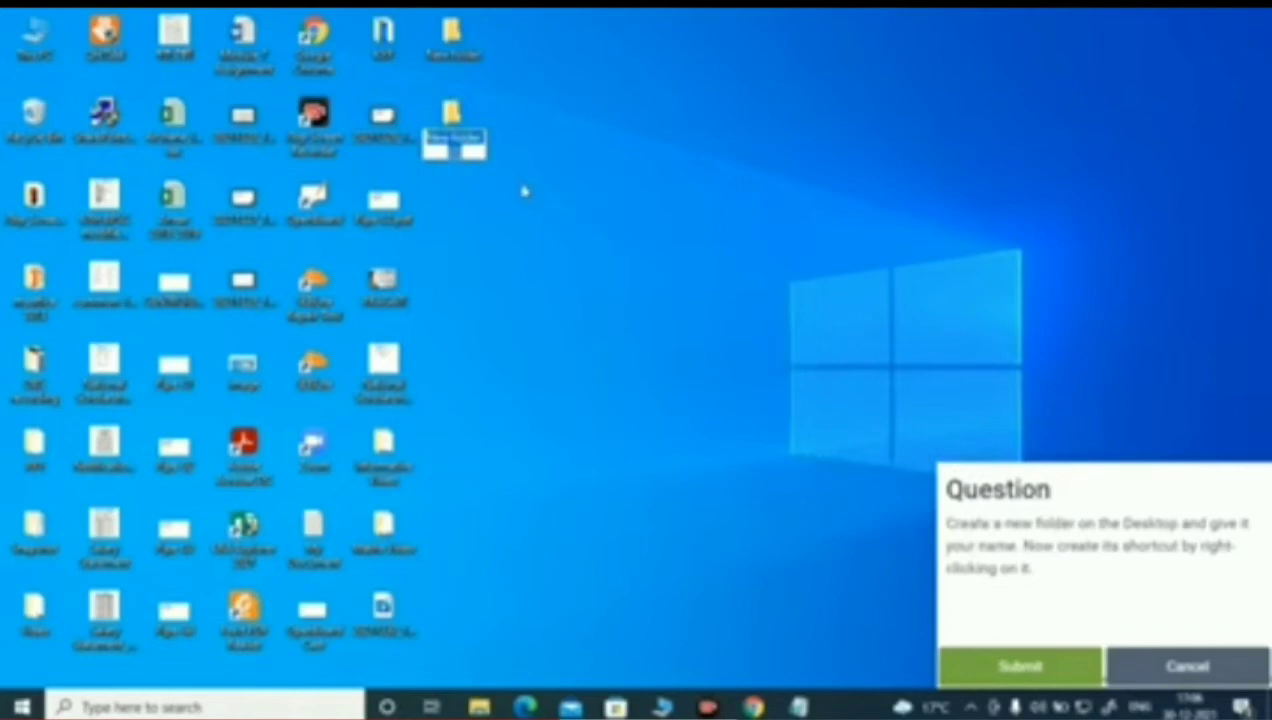
text(deepak)
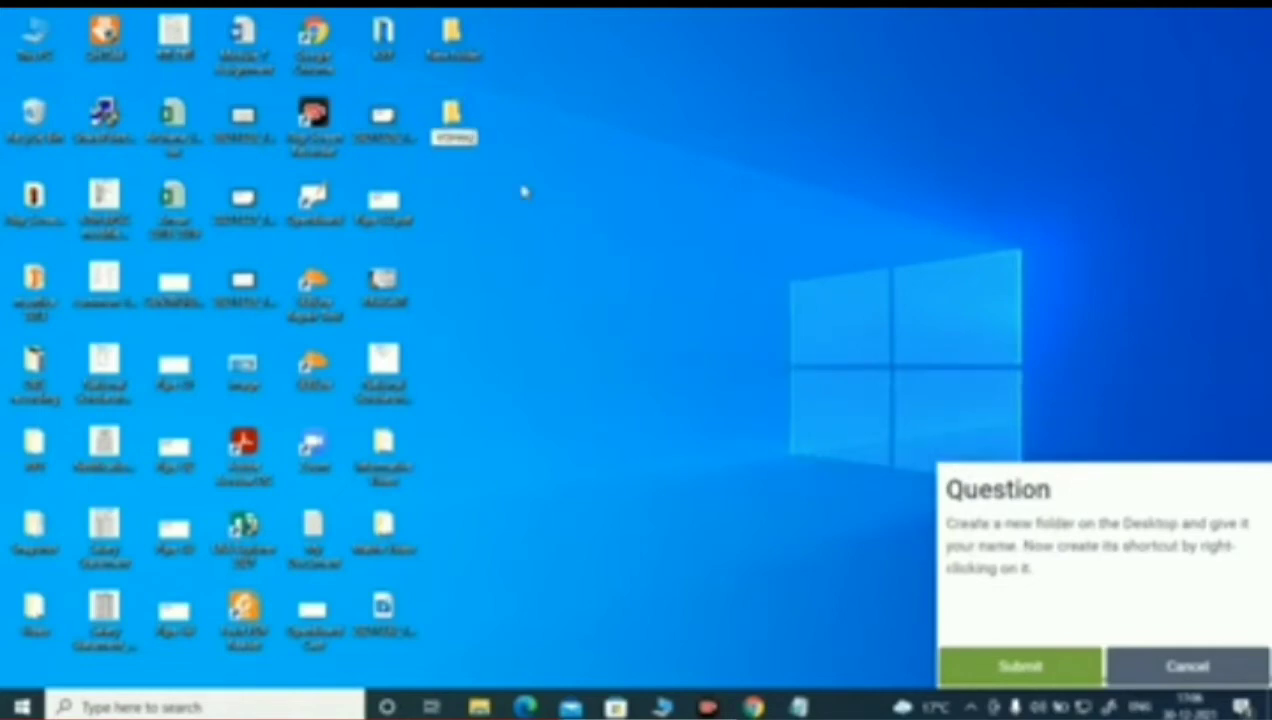
key(Return)
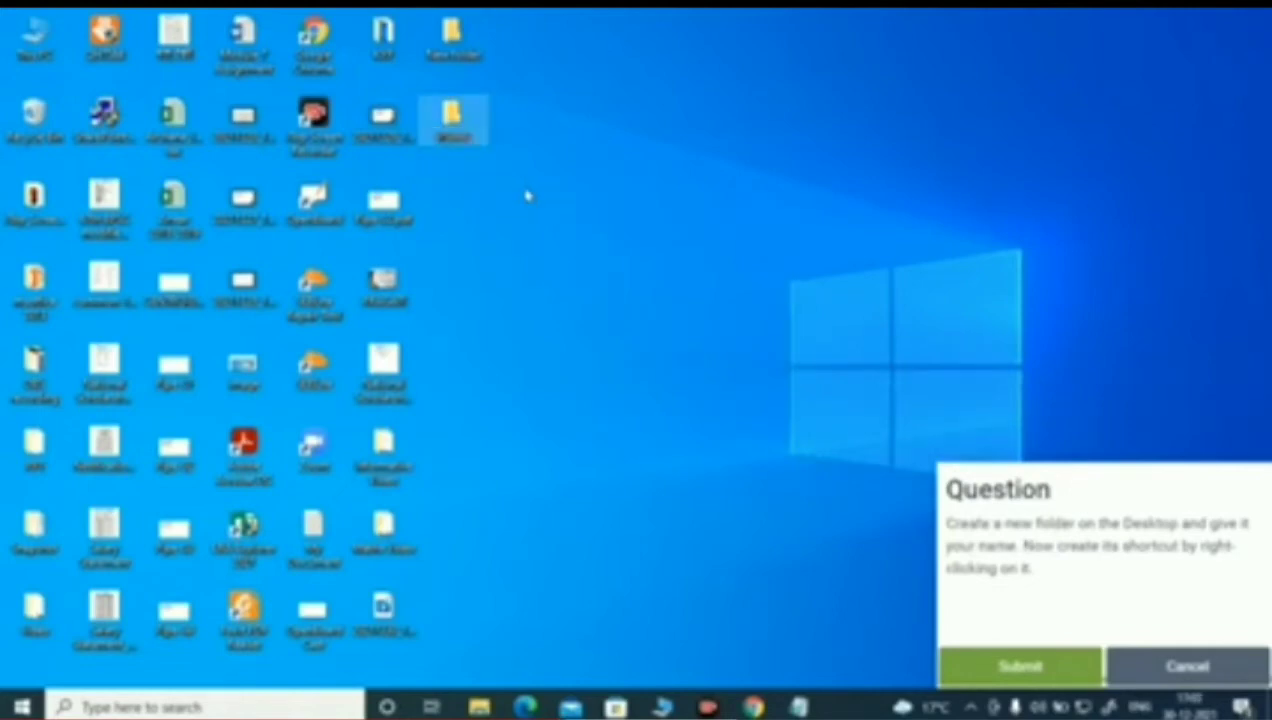
Step: Create a desktop shortcut to the newly named folder and submit the answer to question 6
right_click(450, 126)
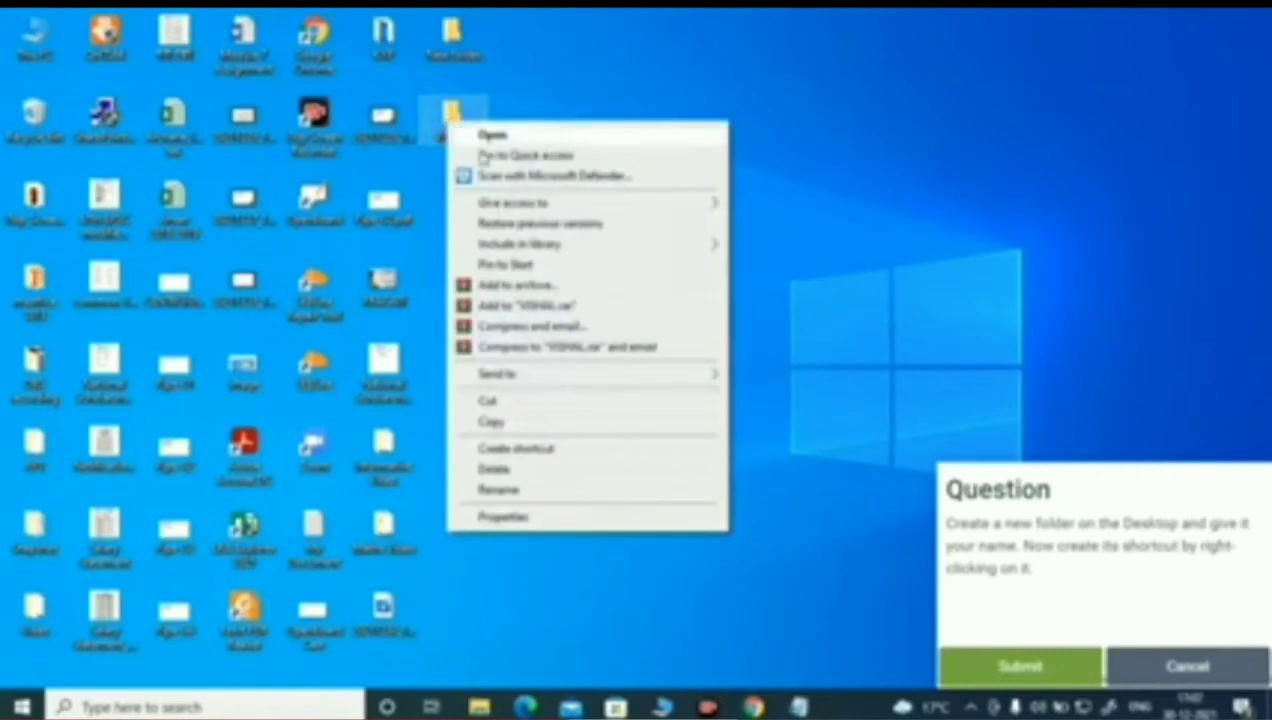
click(514, 450)
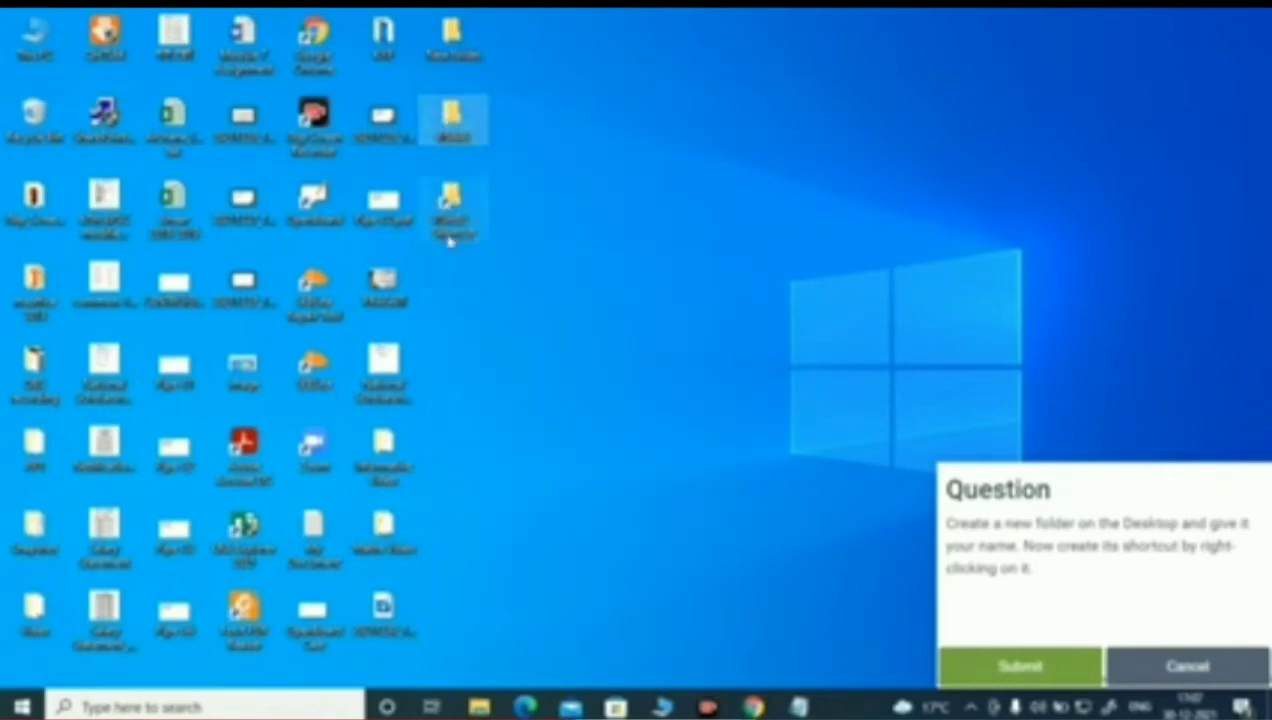
click(940, 570)
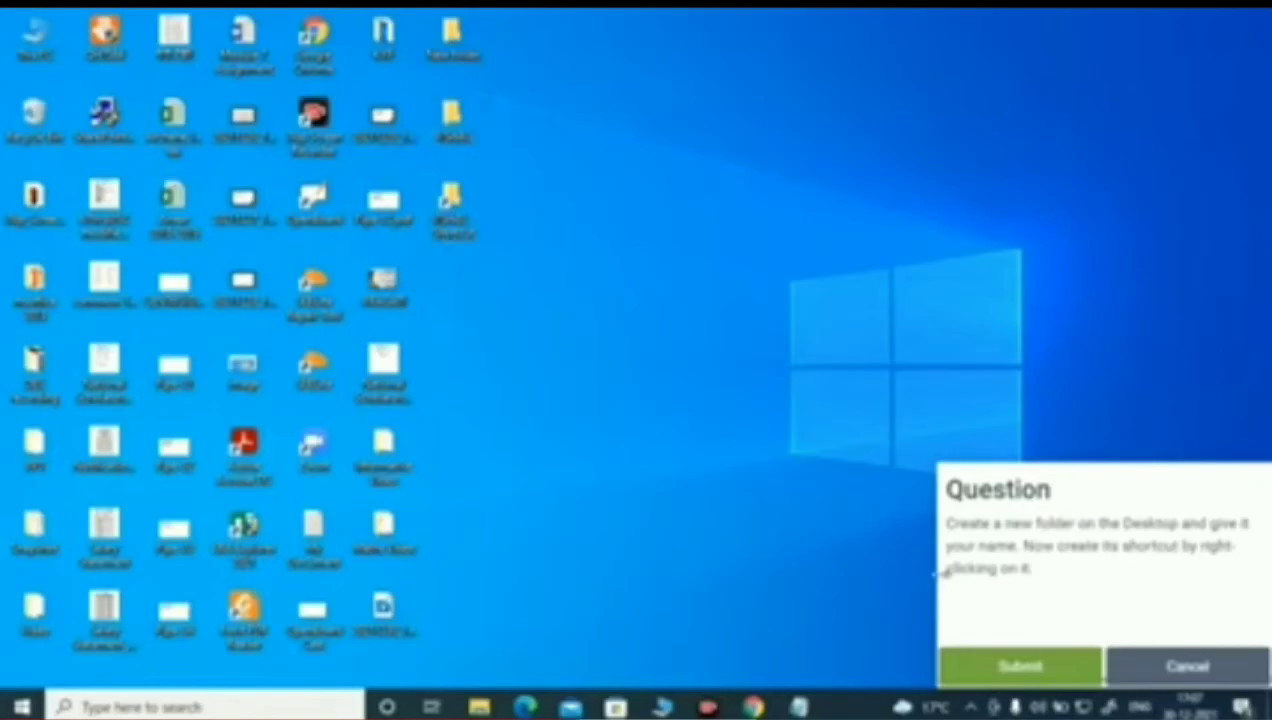
click(1048, 680)
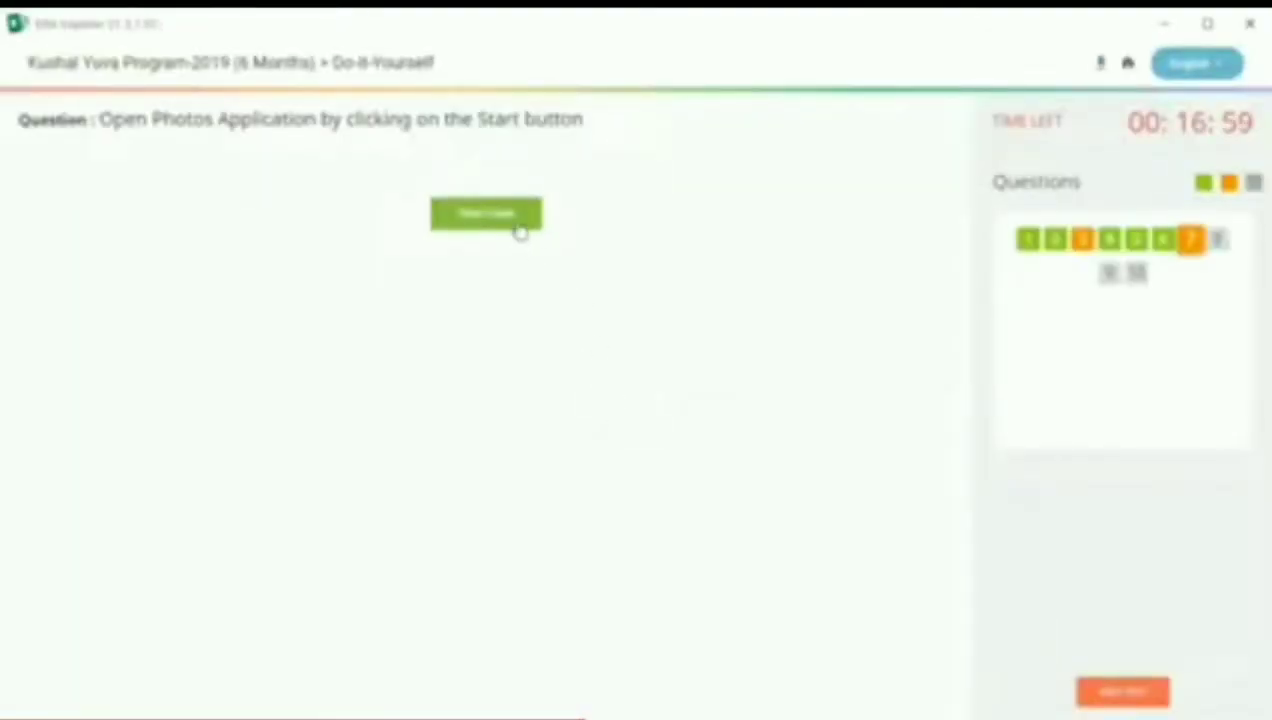
Step: Start question 7, answer it by launching the Photos app from the Windows app list, and submit
click(519, 231)
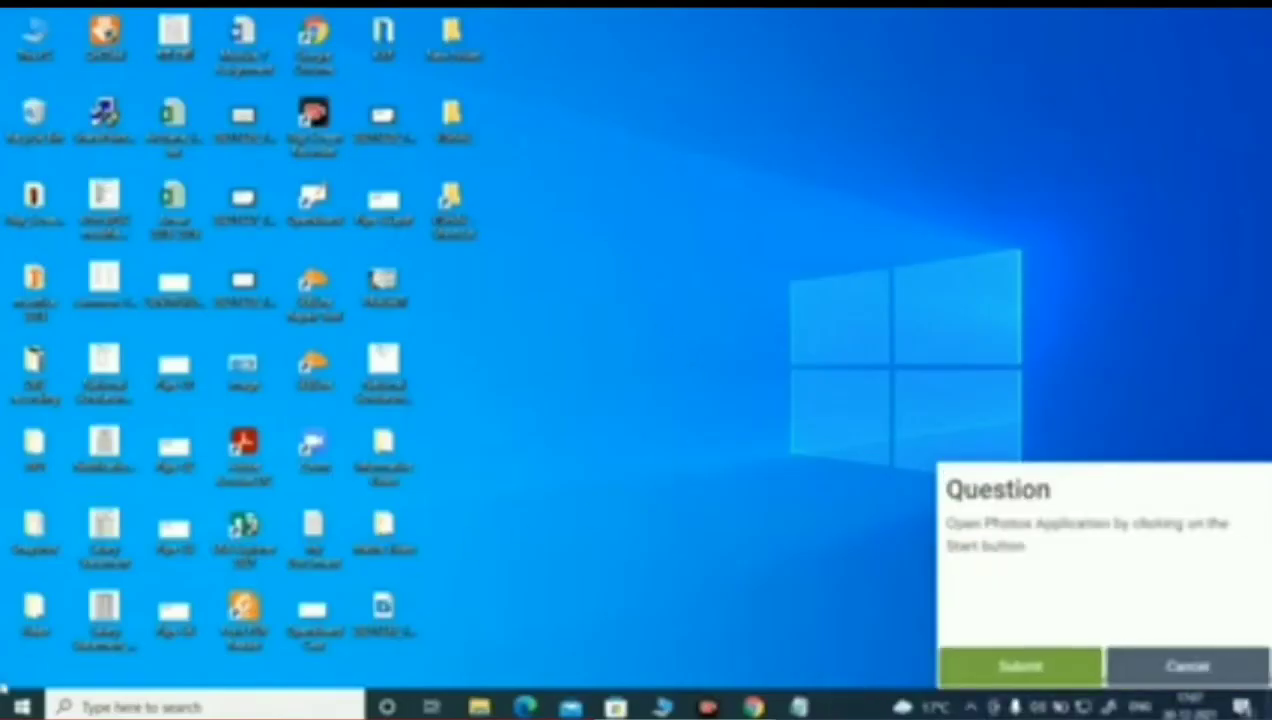
click(24, 707)
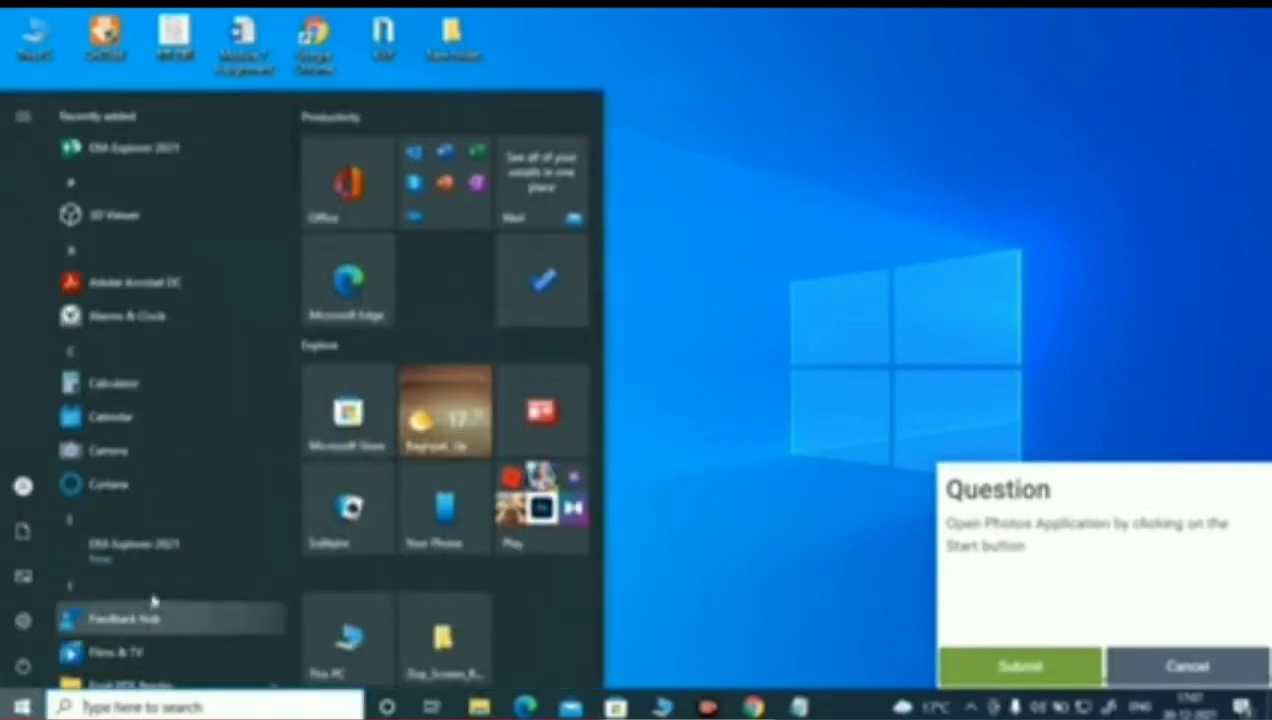
scroll(163, 570, down, 3)
scroll(165, 570, down, 6)
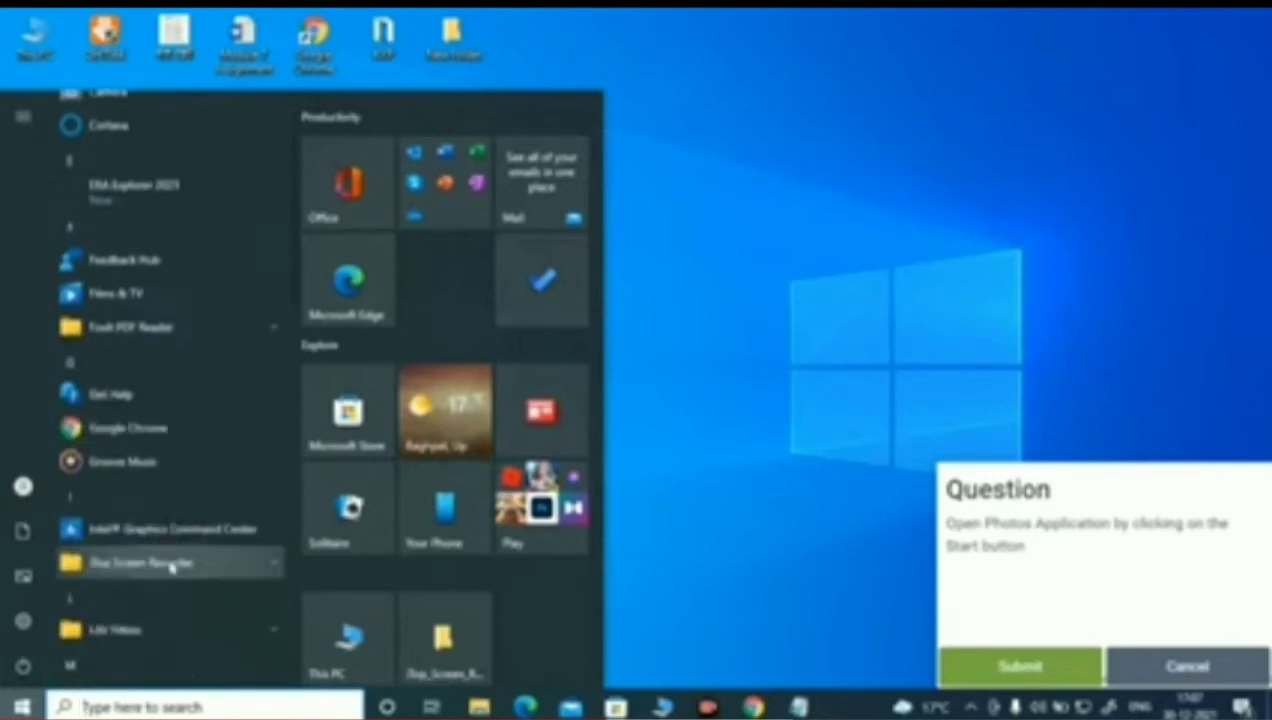
scroll(170, 568, up, 3)
scroll(165, 560, down, 9)
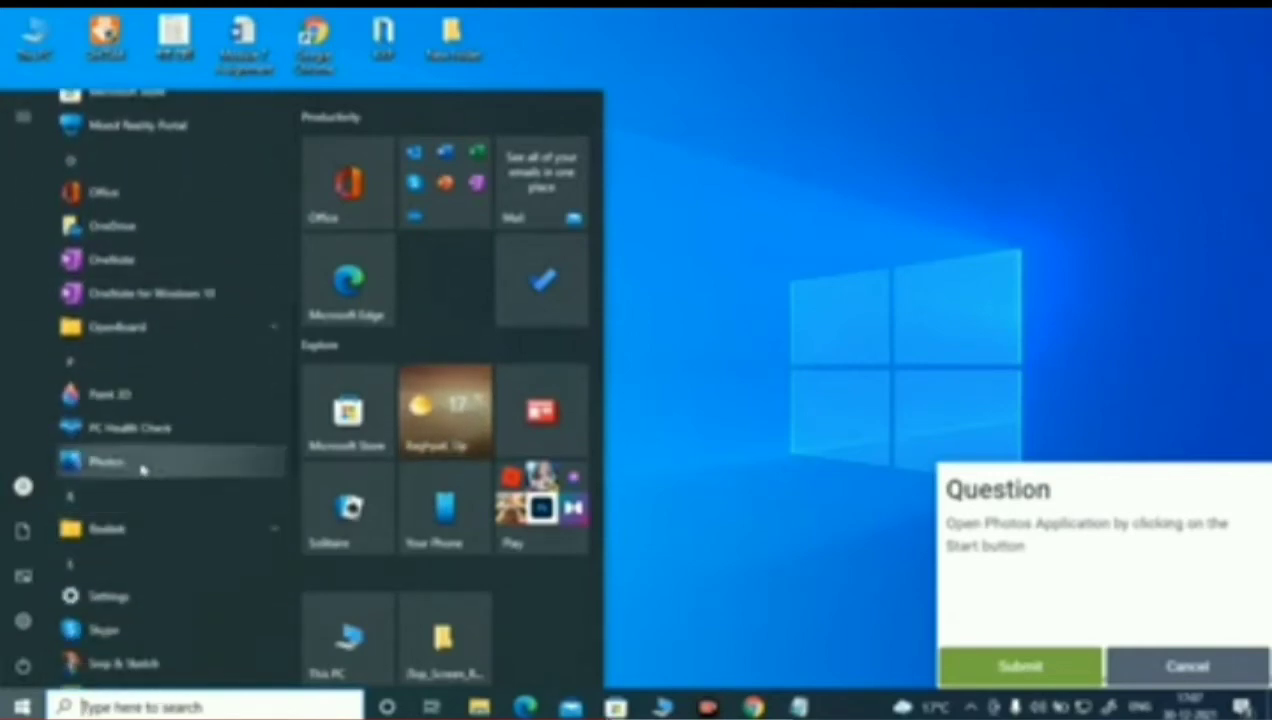
click(110, 462)
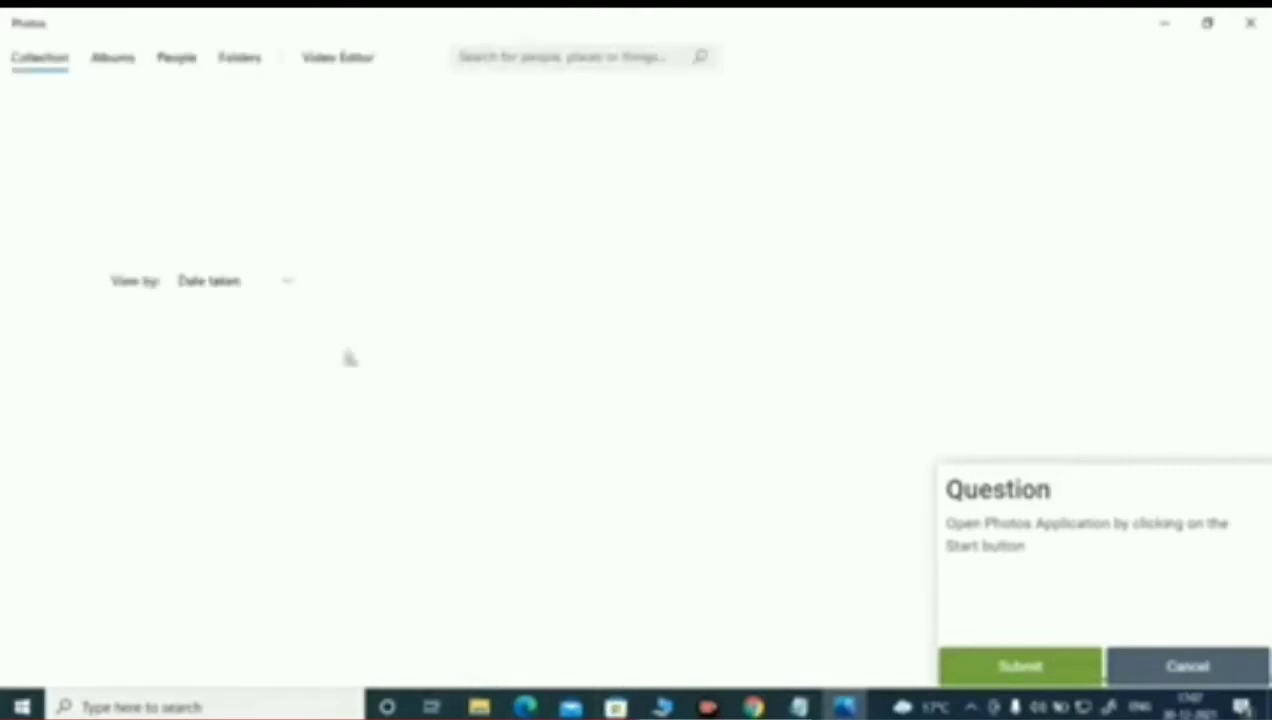
click(978, 668)
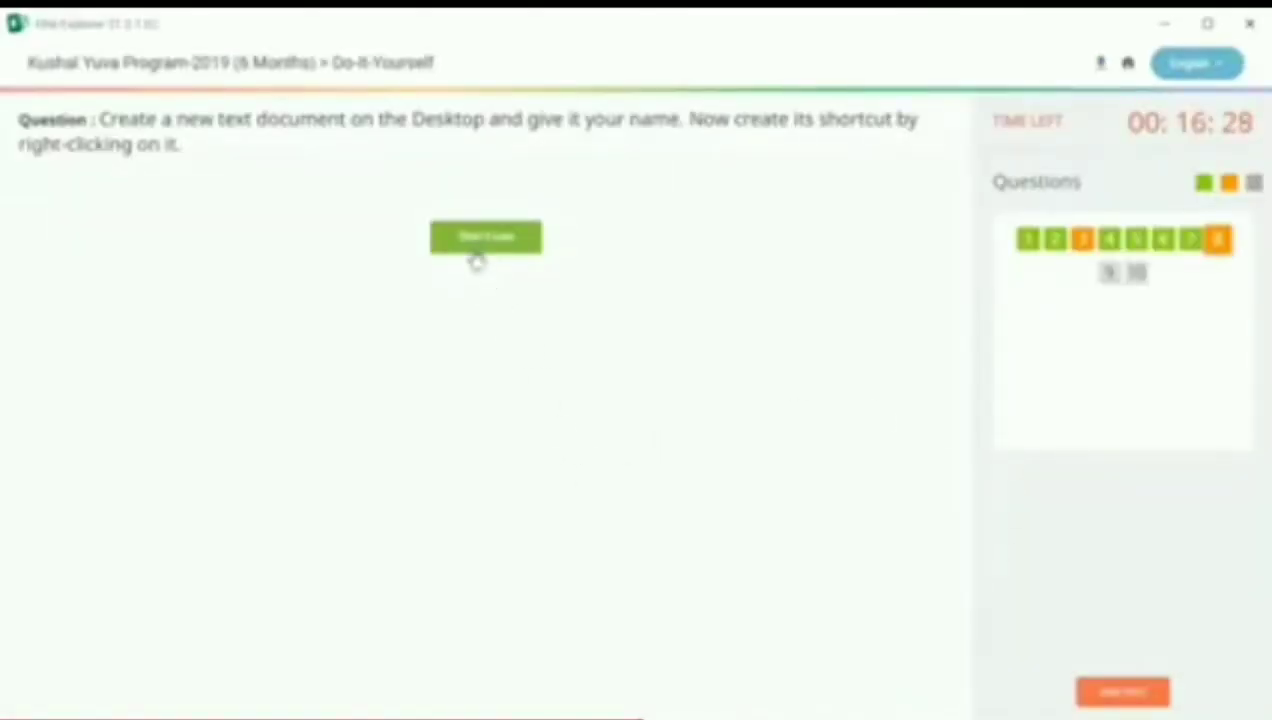
Step: Start question 8 with Photos closed and create a new text document on the desktop, keeping its default name
click(476, 248)
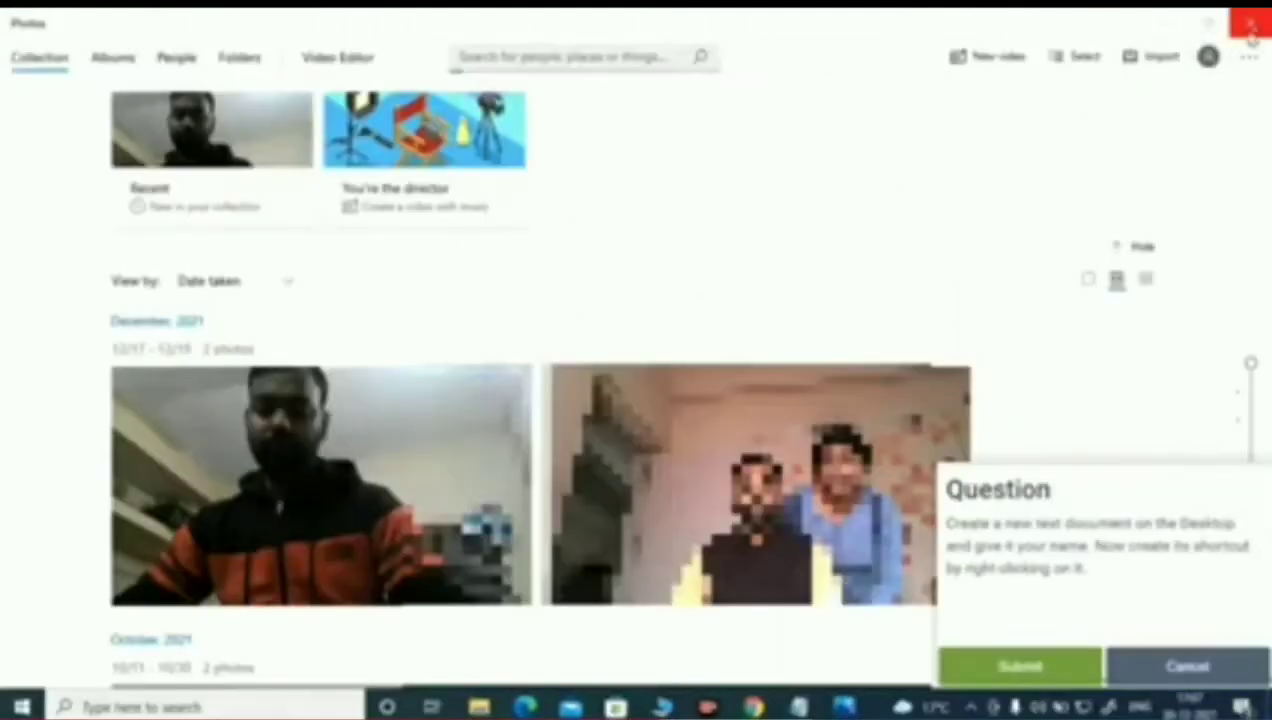
click(1253, 30)
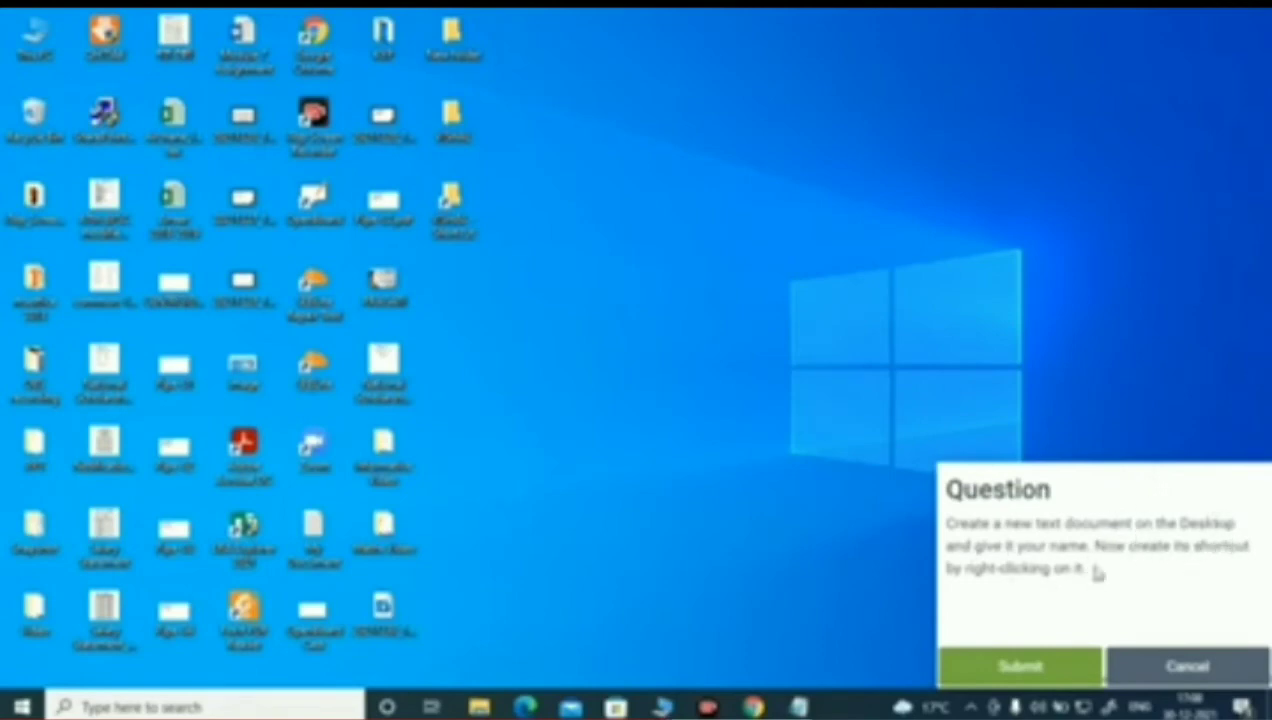
right_click(613, 205)
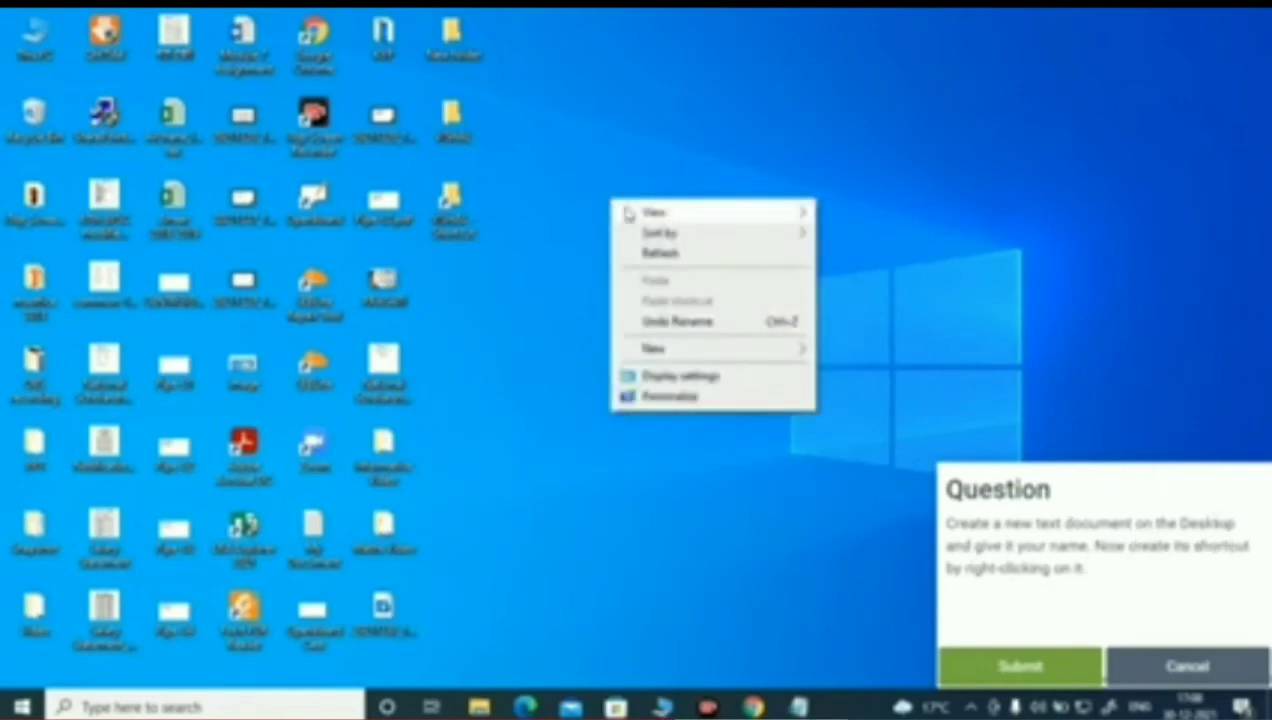
mouse_move(627, 213)
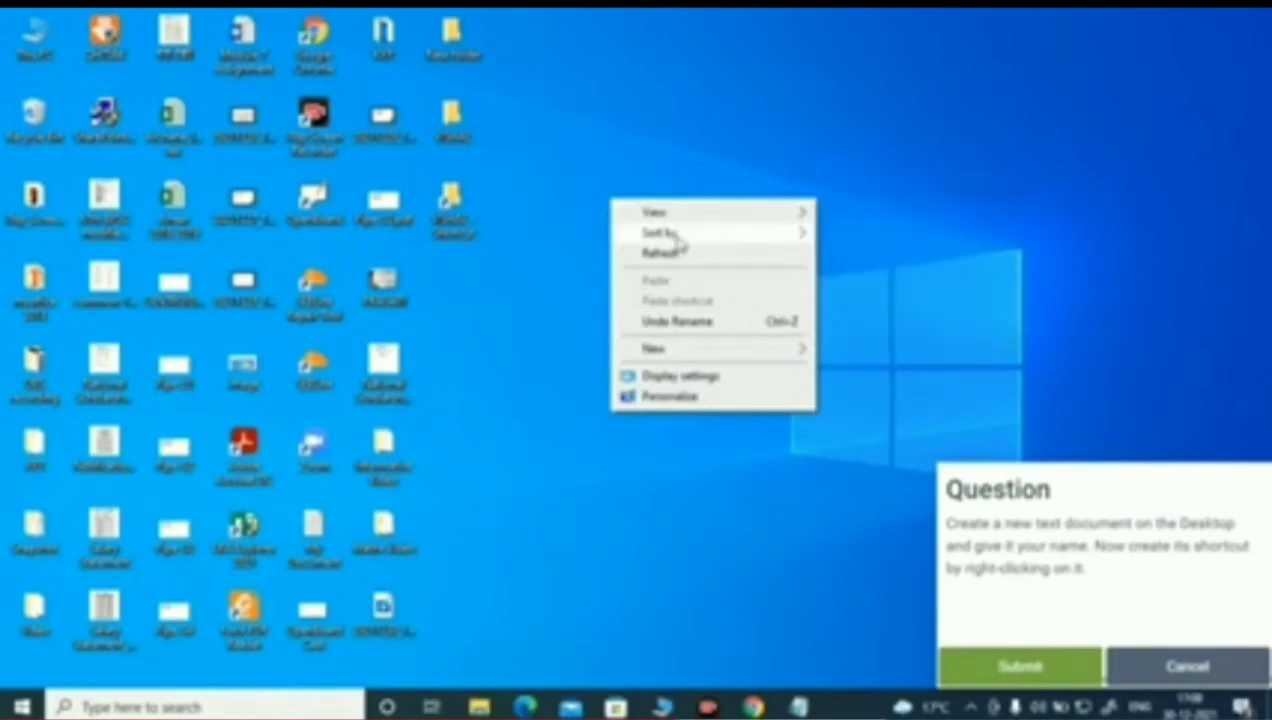
mouse_move(695, 360)
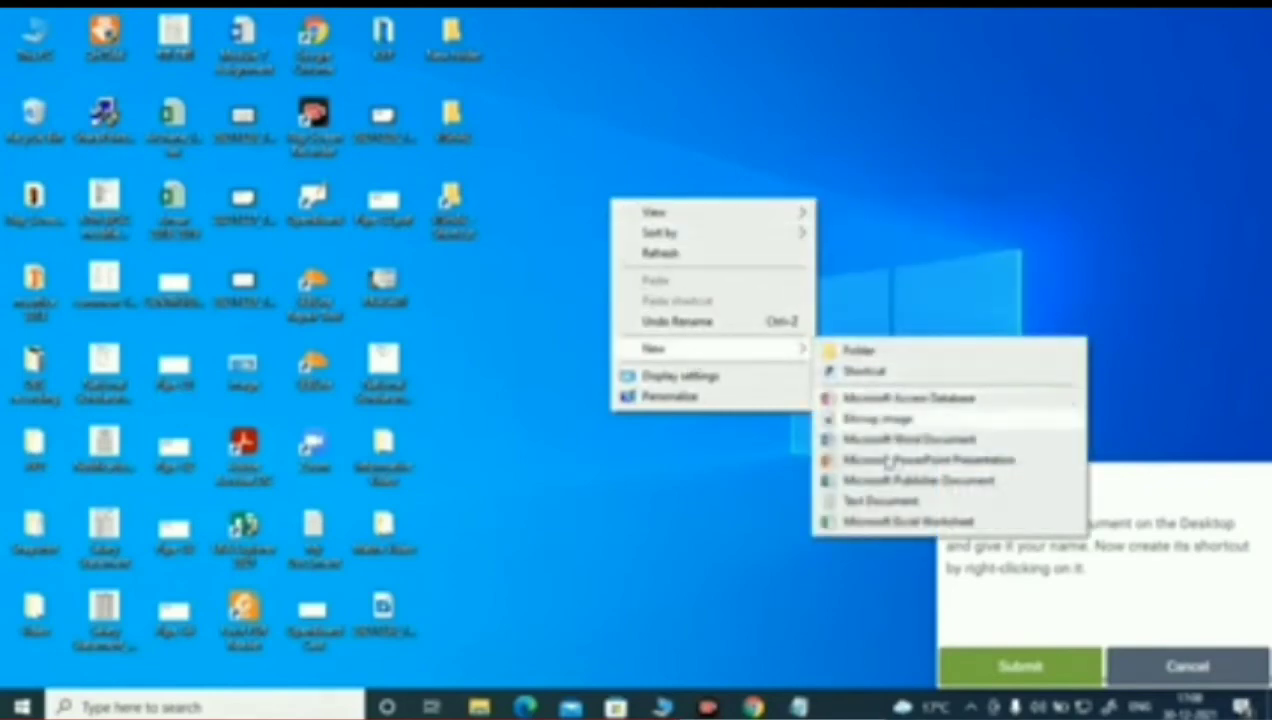
click(886, 505)
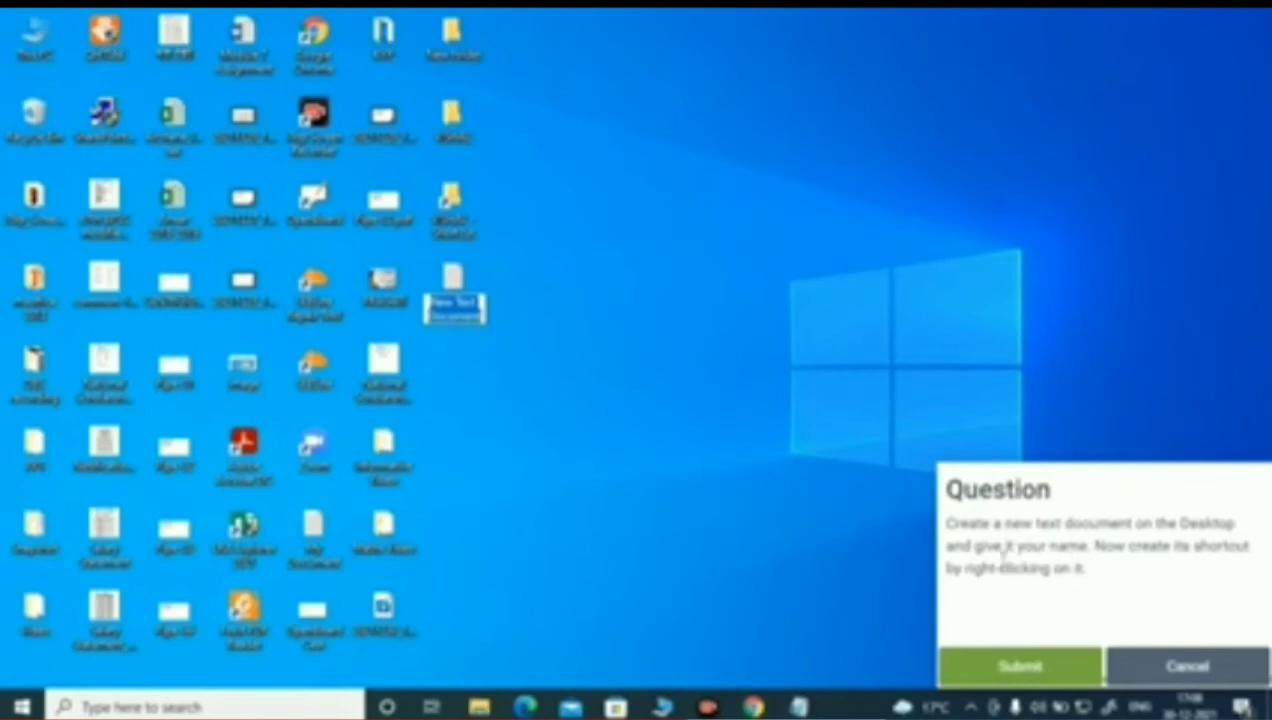
click(629, 481)
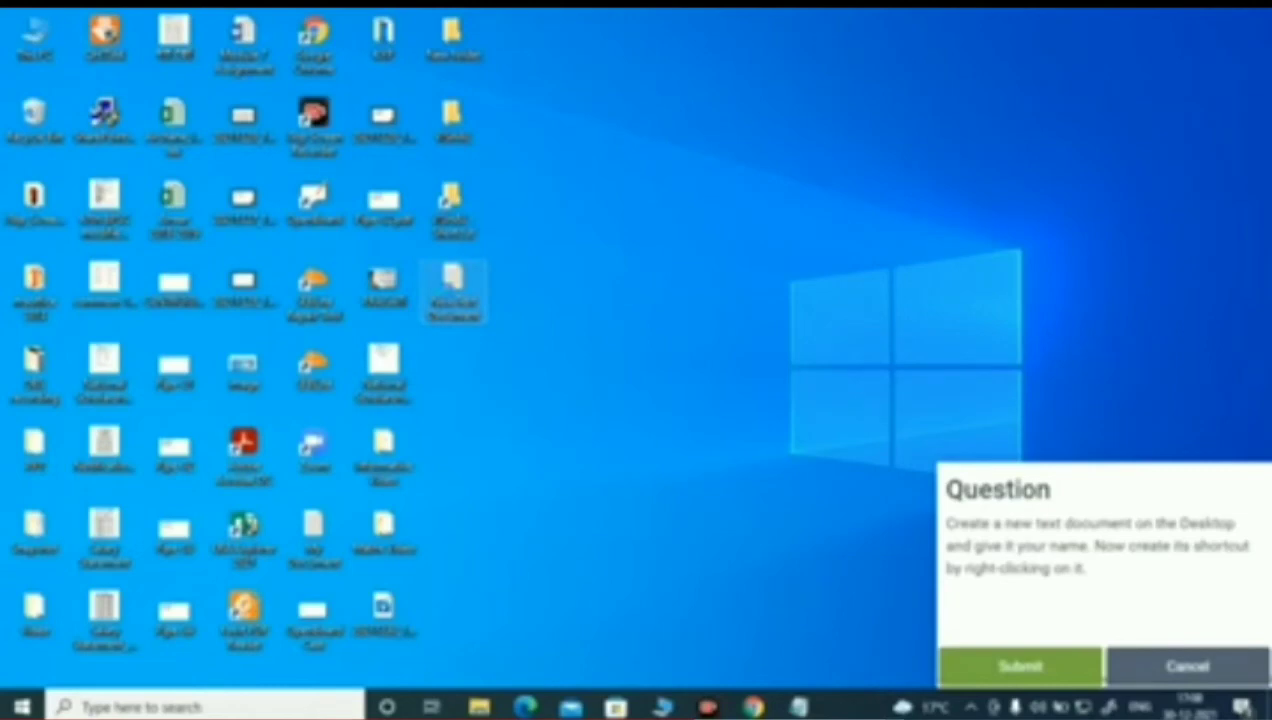
Step: Create a shortcut to the new text document on the desktop and submit the answer to question 8
right_click(448, 290)
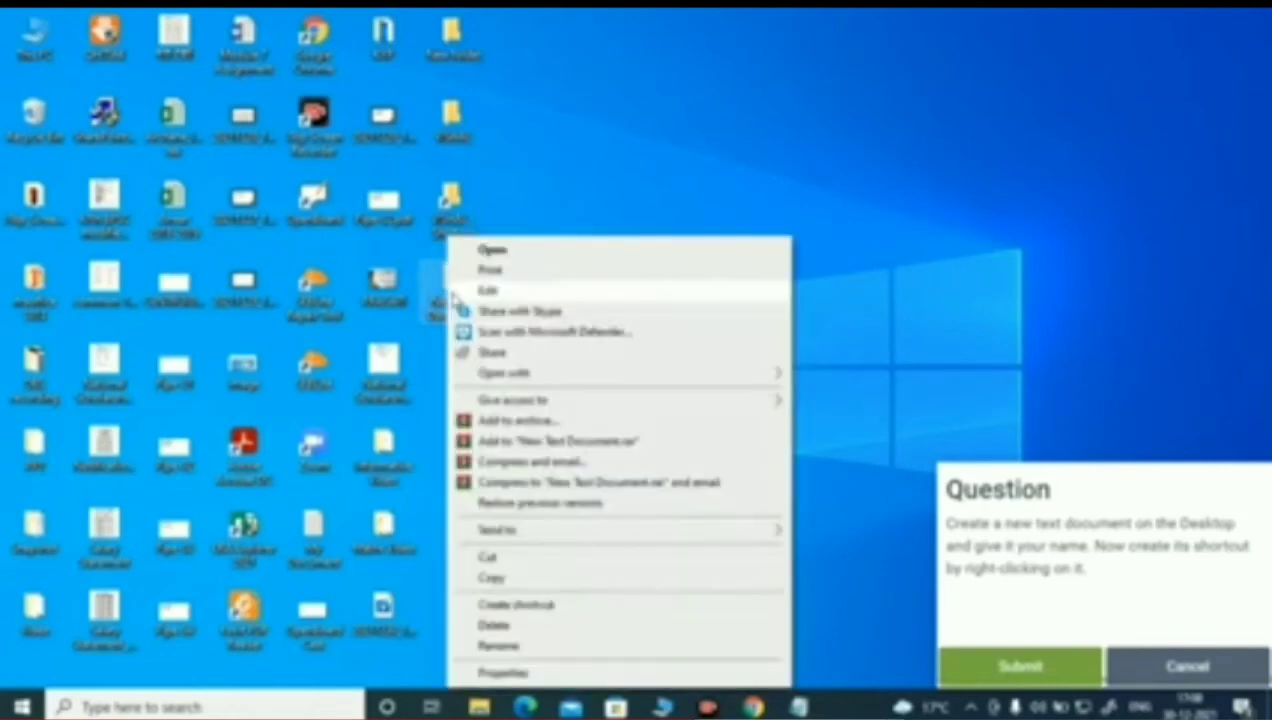
click(517, 606)
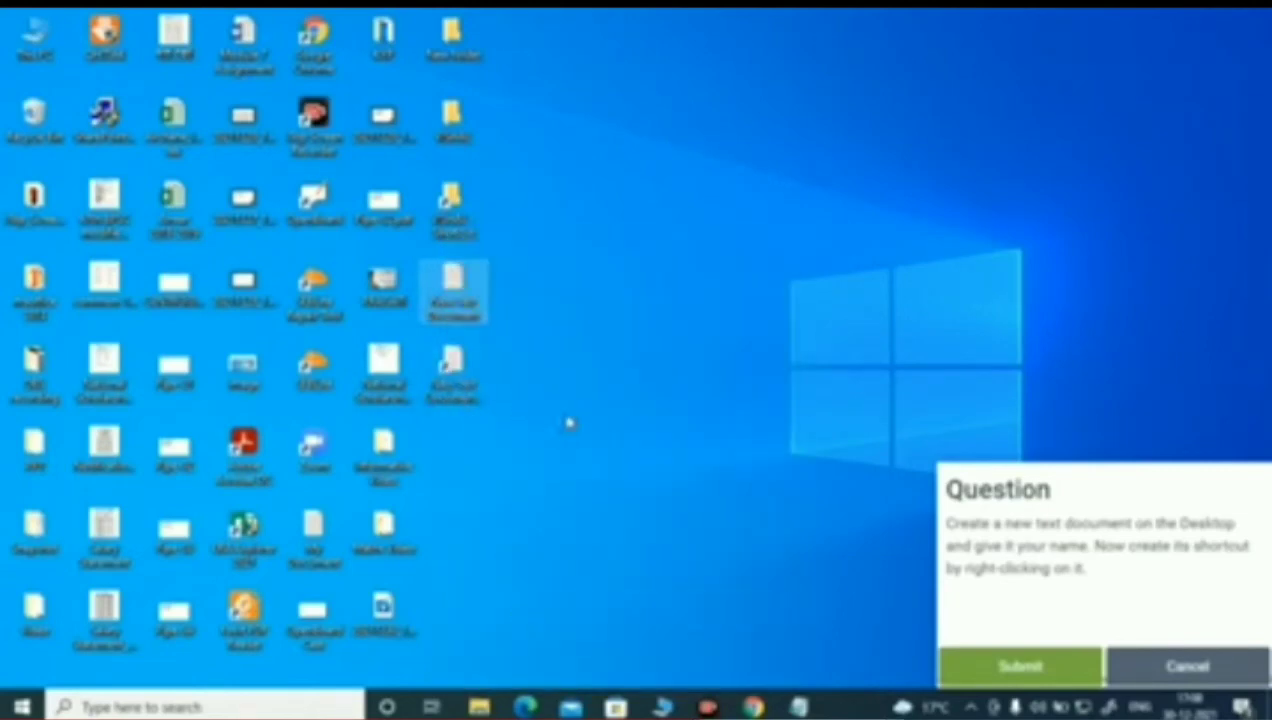
click(1018, 668)
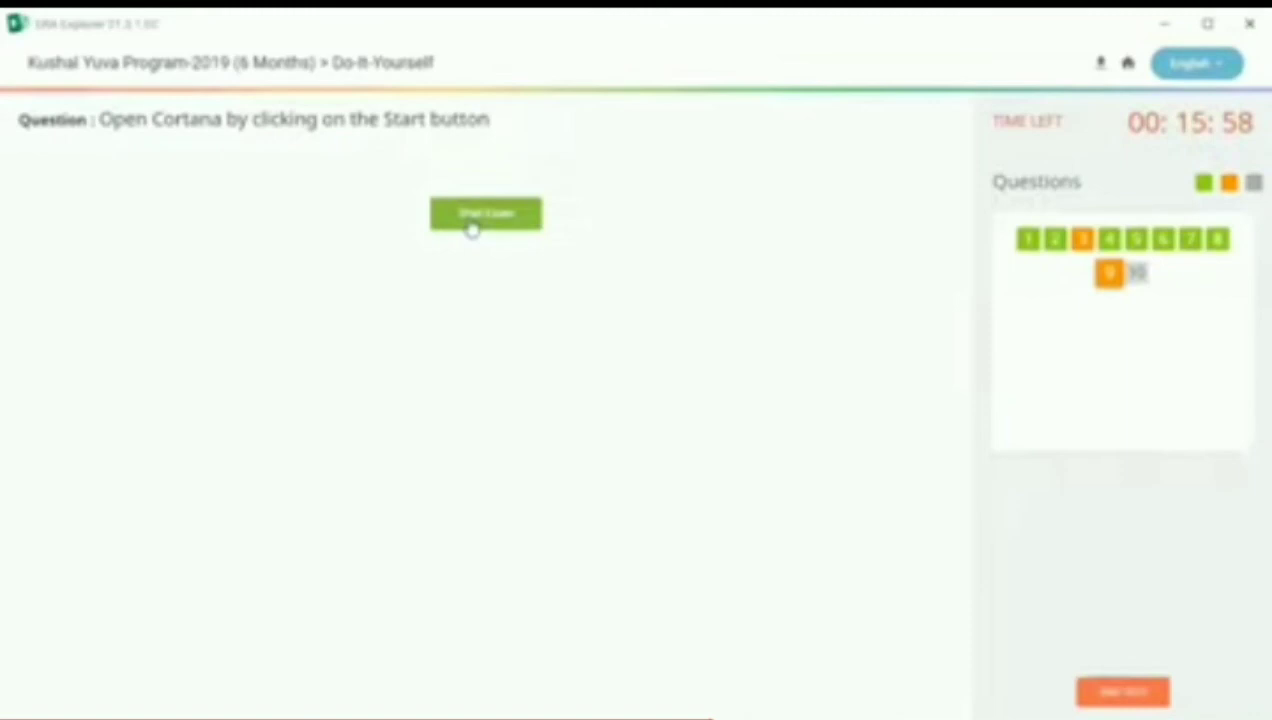
Step: Start question 9, answer it by launching Cortana from the Windows app list, and submit
click(472, 228)
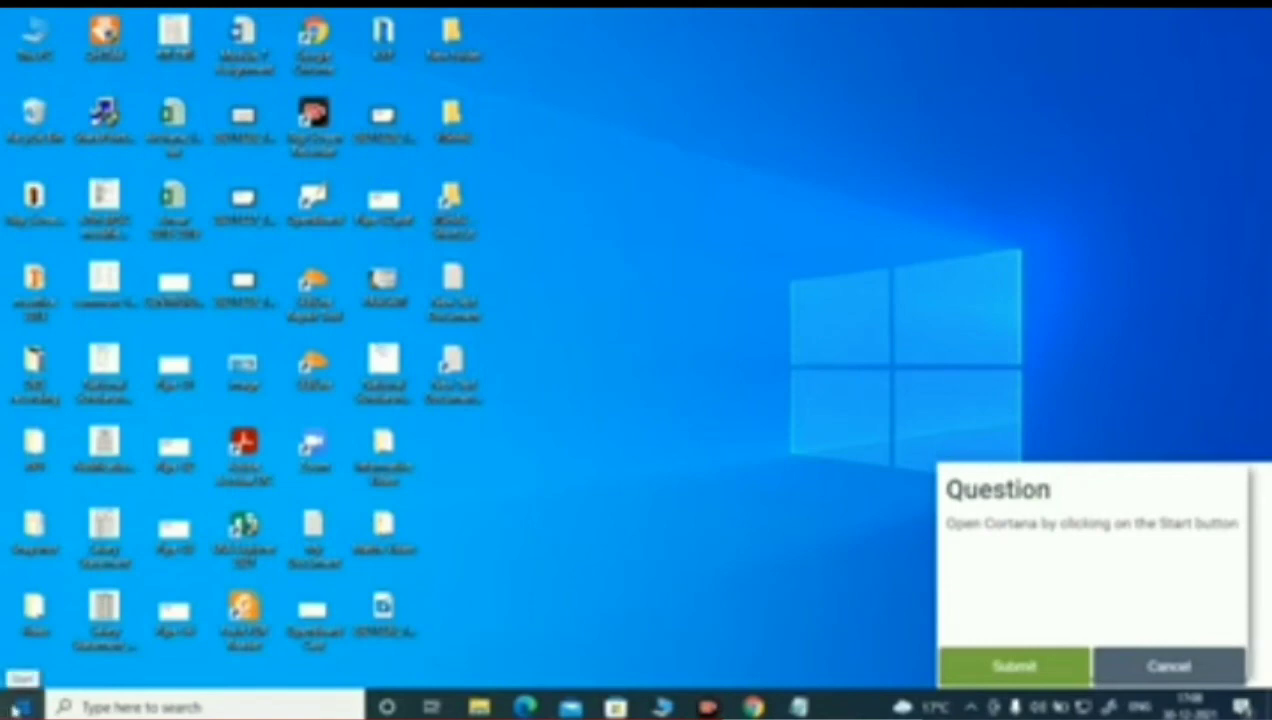
click(12, 707)
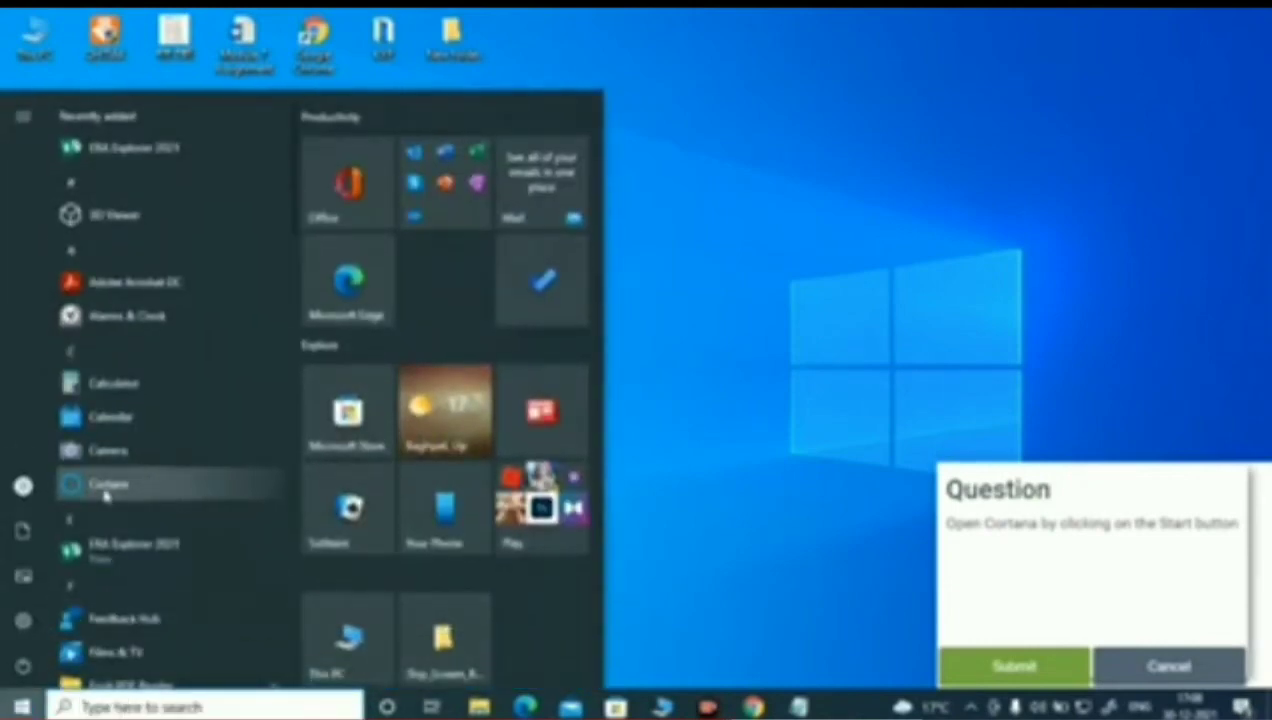
click(162, 488)
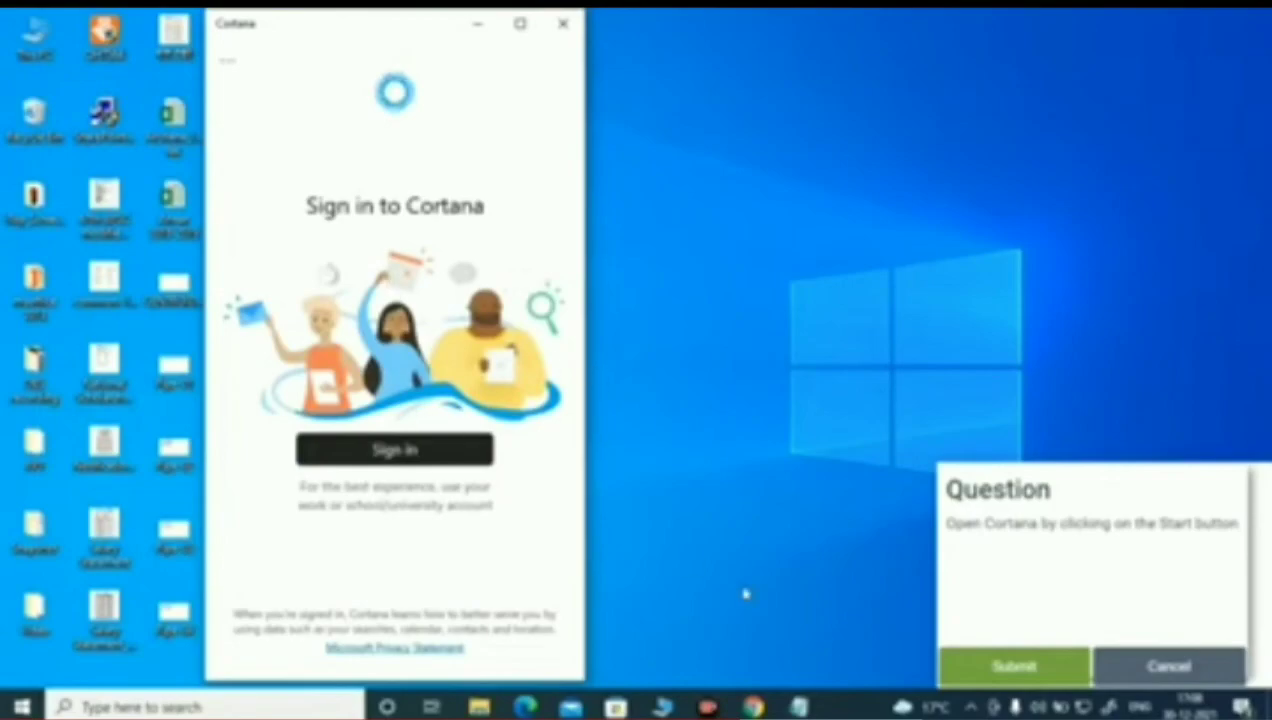
click(998, 675)
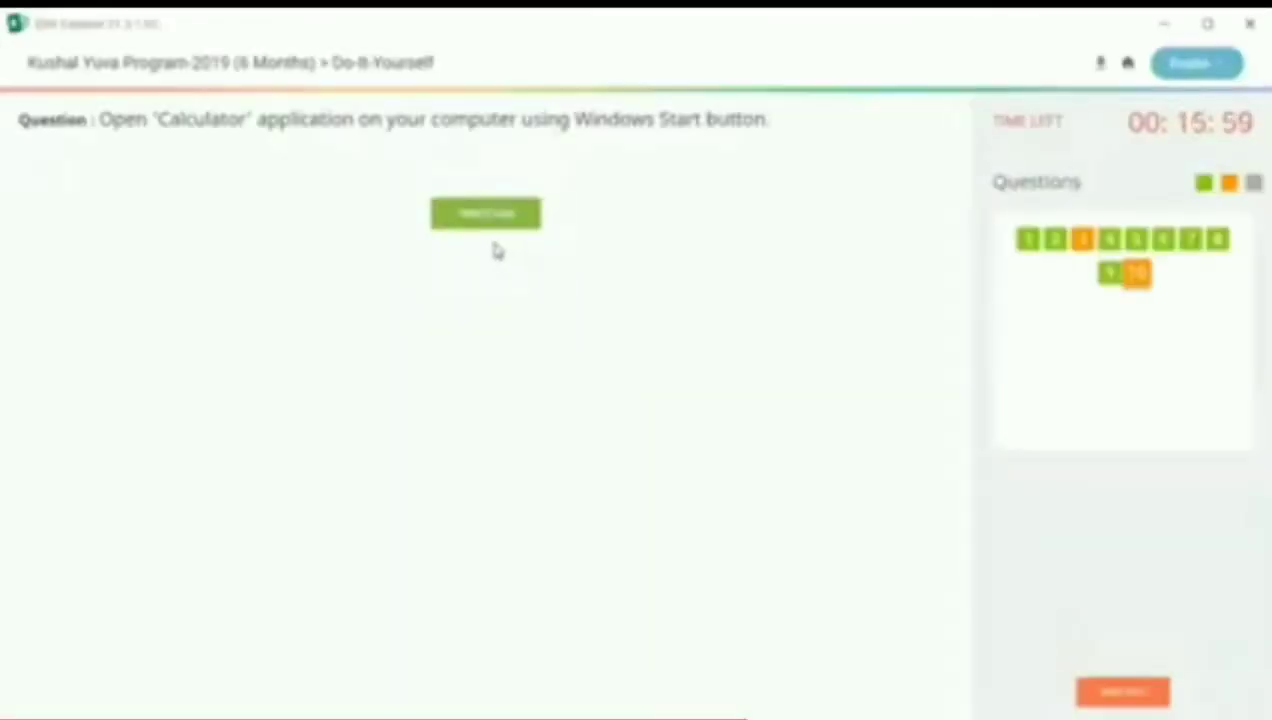
Step: Start question 10 with the Cortana window closed and bring up the Windows app list for launching Calculator
click(488, 214)
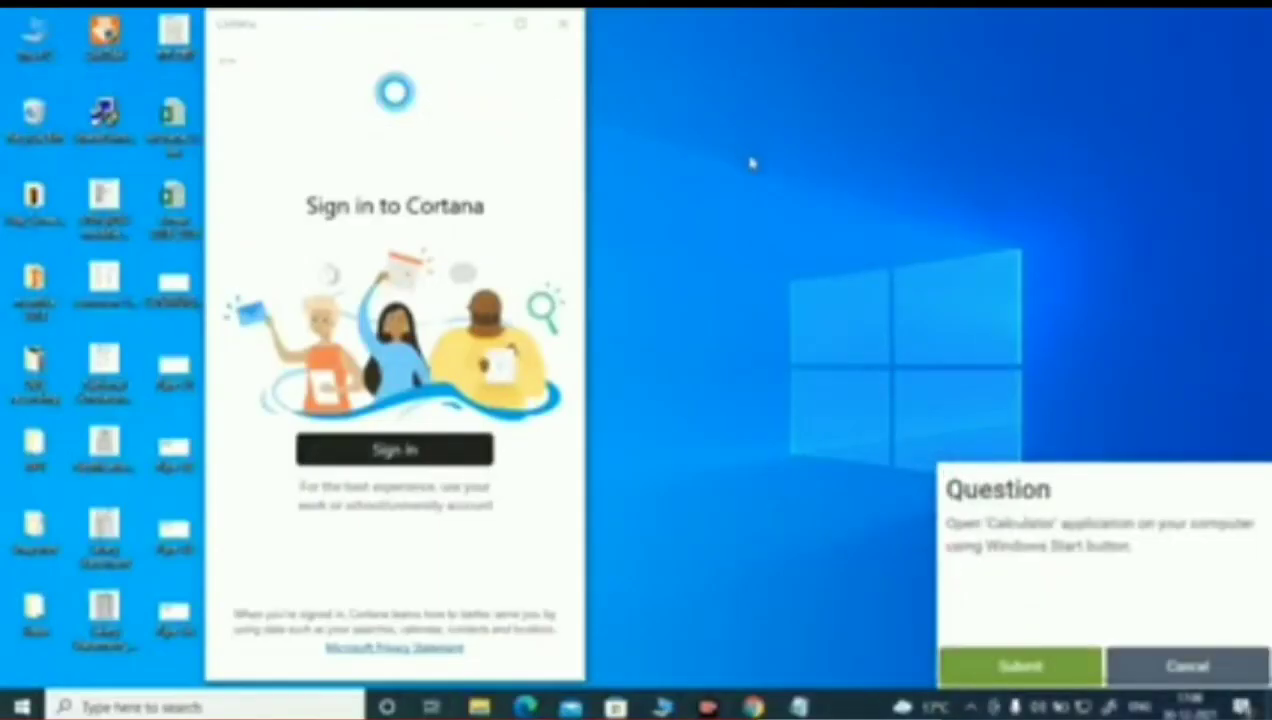
click(562, 23)
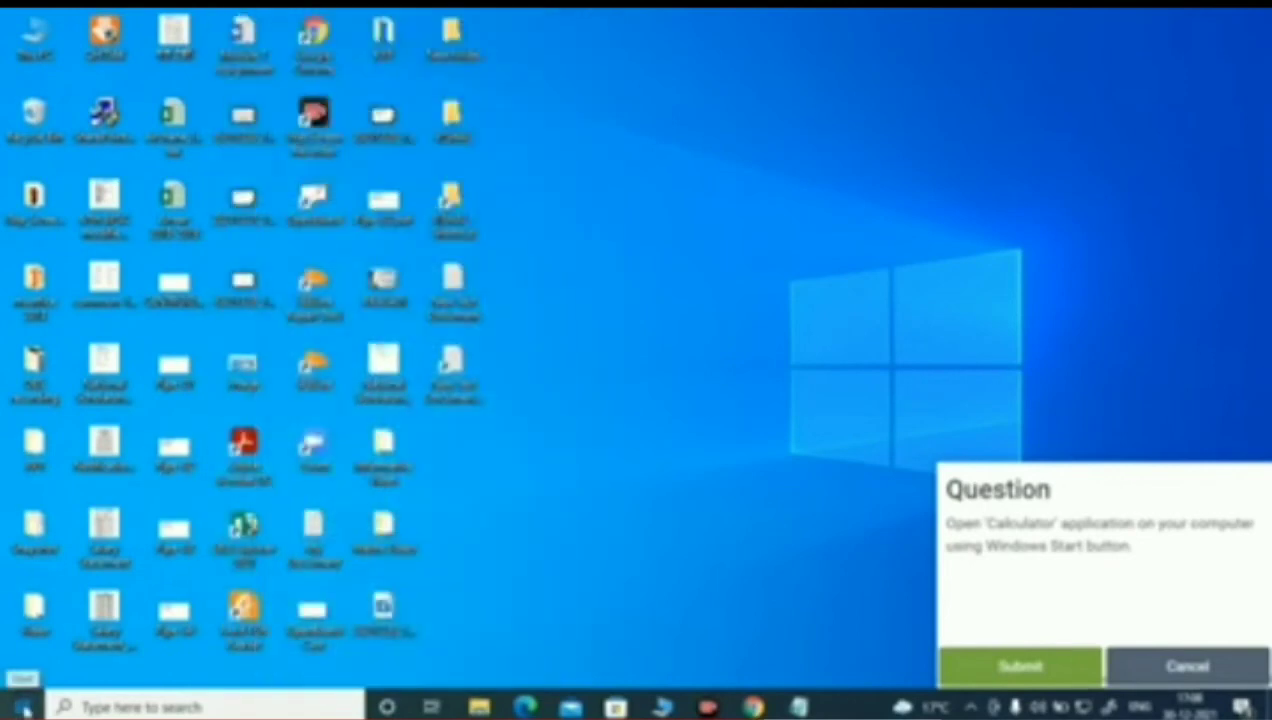
click(22, 706)
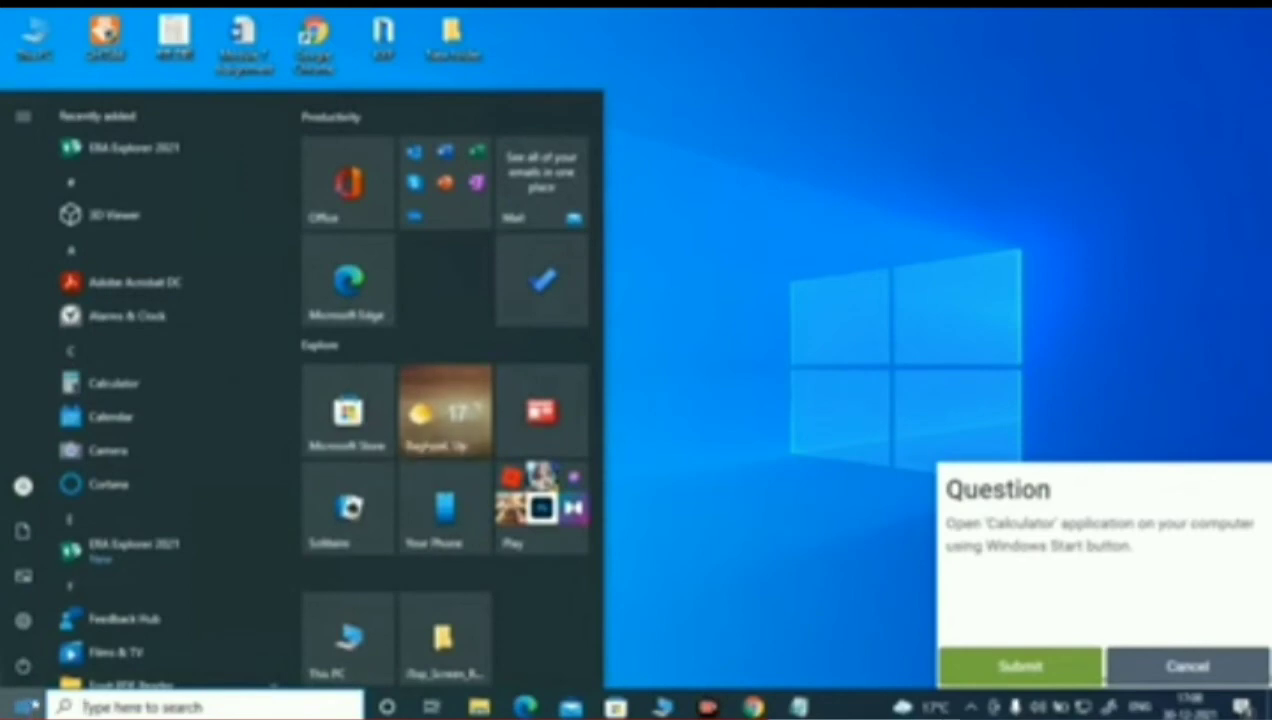